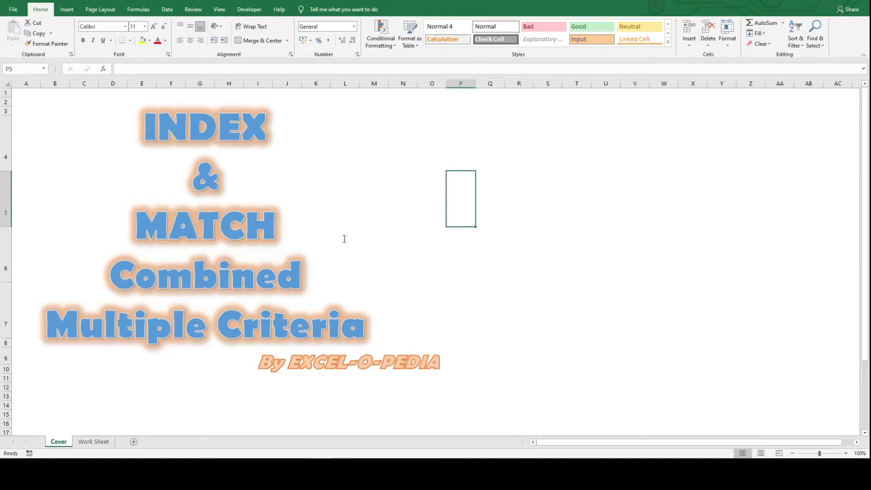
- Switch to the Work Sheet sheet and examine the employee table's name, status and salary columns
{"action": "key", "text": "ctrl+Page_Down"}
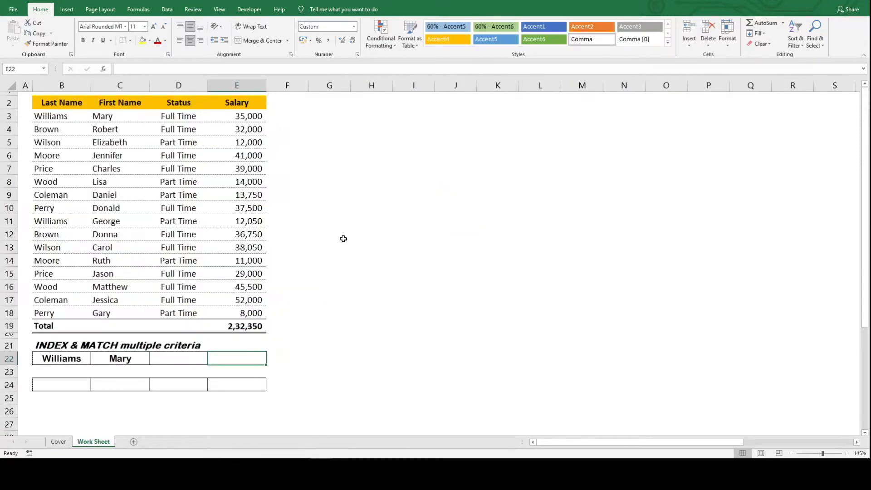
{"action": "key", "text": "Left"}
{"action": "key", "text": "Up"}
{"action": "key", "text": "Up"}
{"action": "key", "text": "Up"}
{"action": "key", "text": "Up"}
{"action": "key", "text": "Up"}
{"action": "key", "text": "Up"}
{"action": "key", "text": "Up"}
{"action": "key", "text": "Up"}
{"action": "key", "text": "Up"}
{"action": "key", "text": "Up"}
{"action": "key", "text": "Up"}
{"action": "key", "text": "Up"}
{"action": "key", "text": "Up"}
{"action": "key", "text": "Up"}
{"action": "key", "text": "Up"}
{"action": "key", "text": "Up"}
{"action": "key", "text": "Up"}
{"action": "key", "text": "Up"}
{"action": "key", "text": "Up"}
{"action": "key", "text": "Up"}
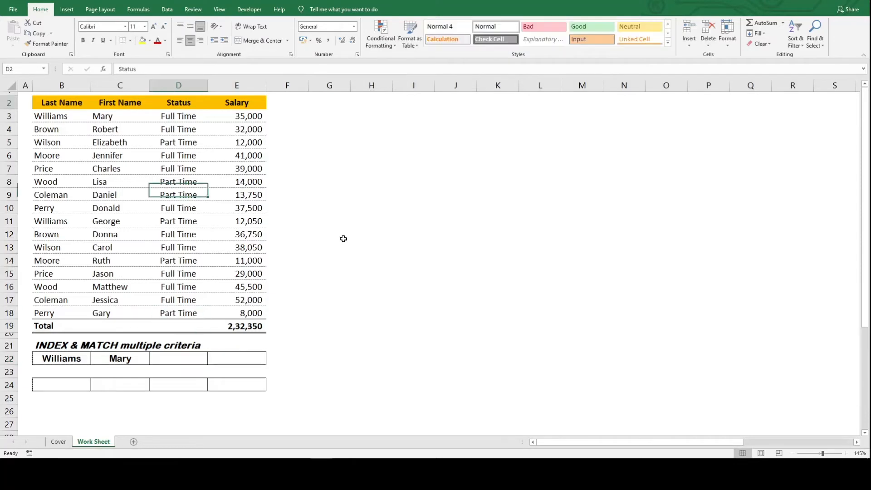
{"action": "key", "text": "Left"}
{"action": "key", "text": "Left"}
{"action": "key", "text": "ctrl+a"}
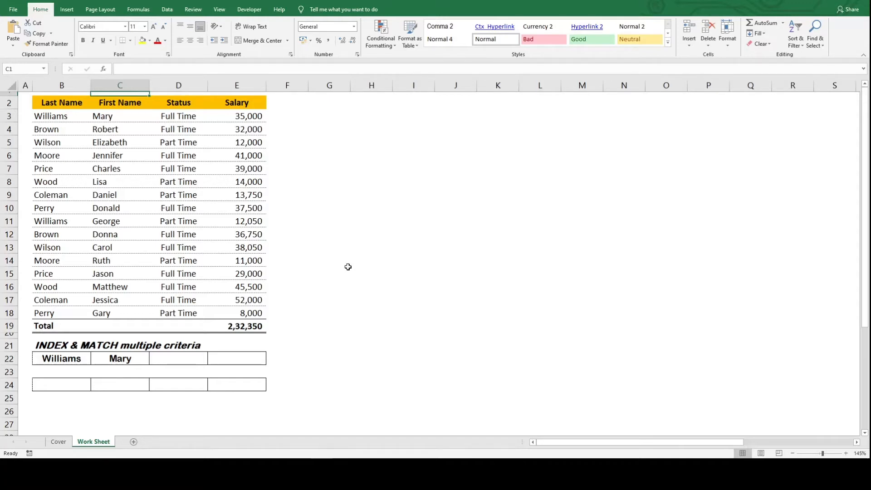
- Start an INDEX formula in E22 with the absolute salary range $E$3:$E$18 as its array
{"action": "left_click", "coordinate": [253, 359]}
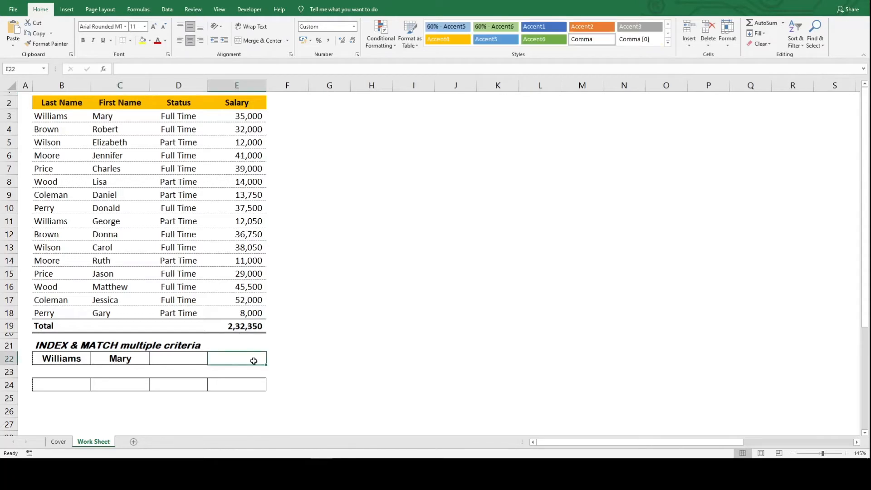
{"action": "type", "text": "=in"}
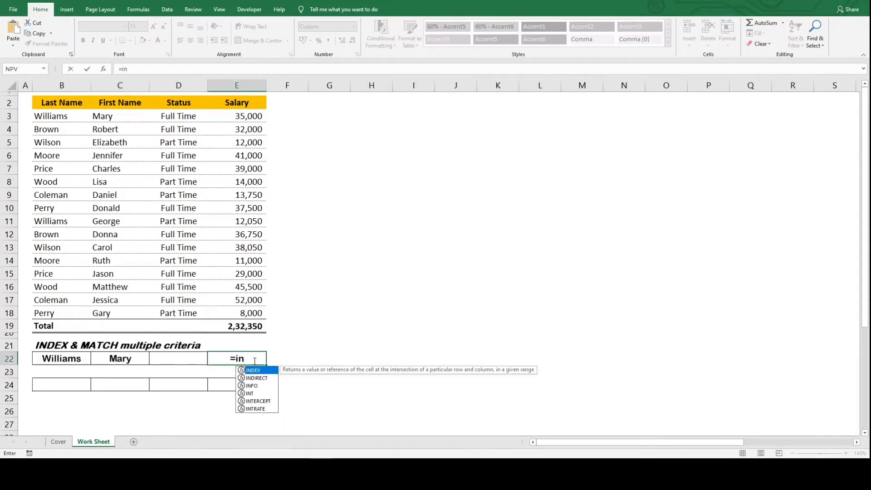
{"action": "key", "text": "Tab"}
{"action": "key", "text": "Up"}
{"action": "key", "text": "Up"}
{"action": "key", "text": "Up"}
{"action": "key", "text": "Up"}
{"action": "key", "text": "ctrl+shift+Up"}
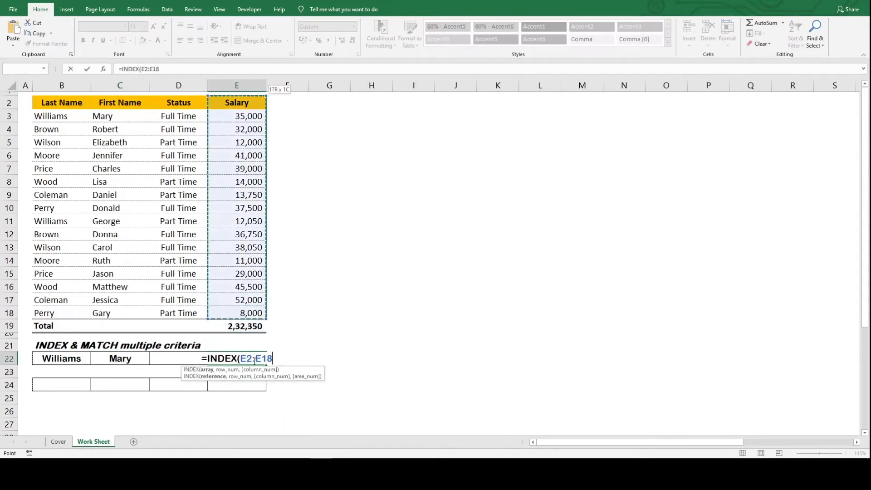
{"action": "key", "text": "shift+Down"}
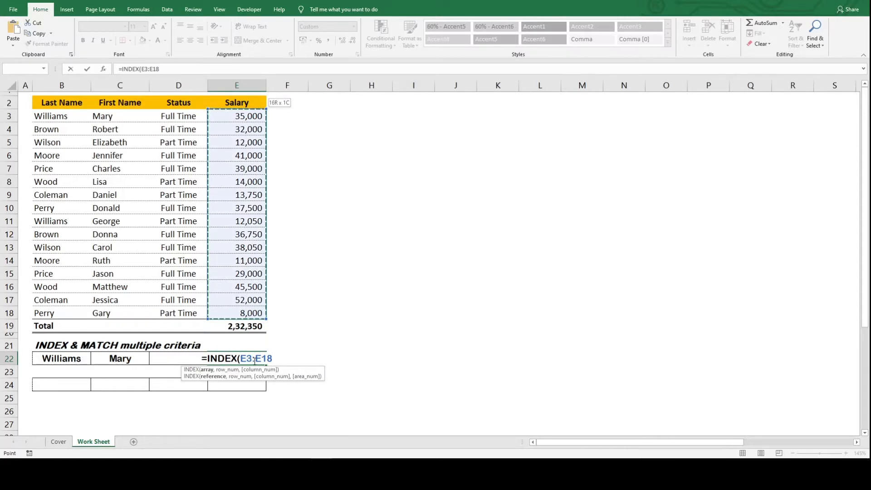
{"action": "key", "text": "F4"}
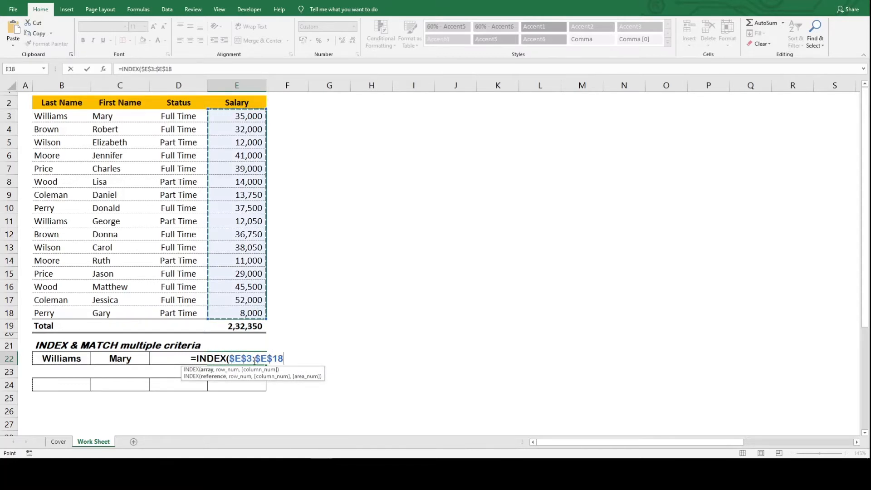
- Add a nested MATCH as the row number, with the last name in B22 as its lookup value
{"action": "type", "text": ",ma"}
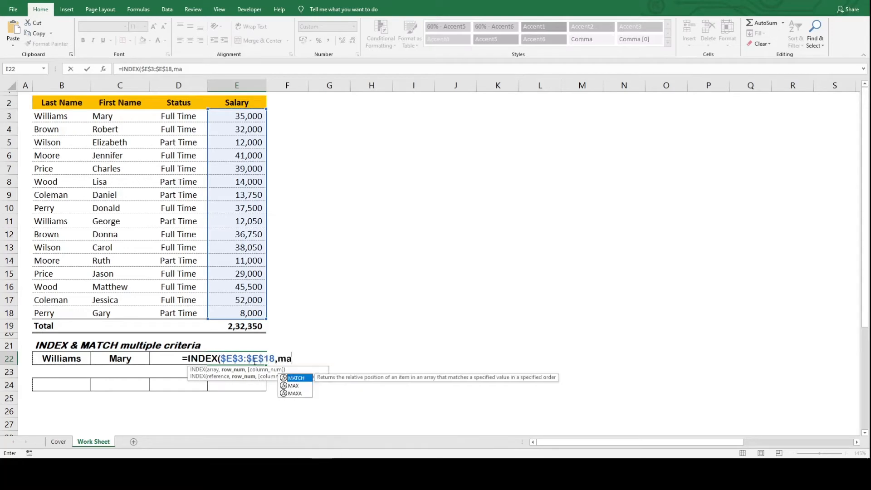
{"action": "key", "text": "Tab"}
{"action": "key", "text": "Left"}
{"action": "key", "text": "Left"}
{"action": "key", "text": "Left"}
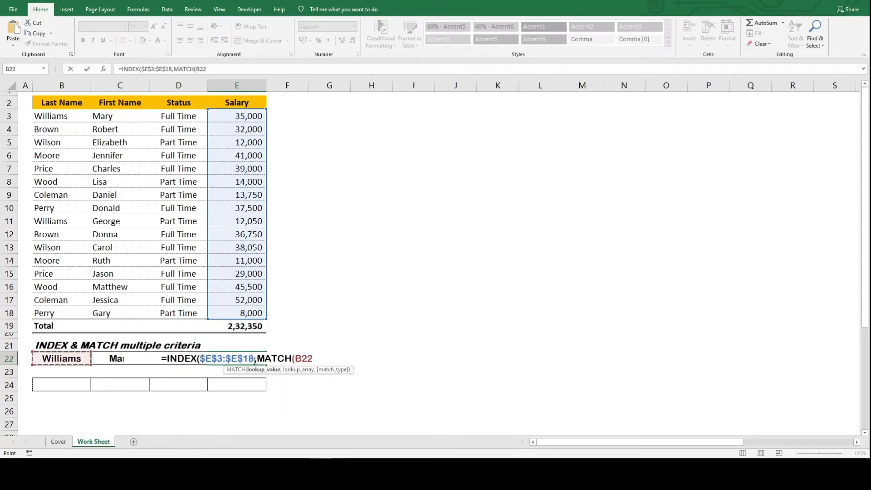
{"action": "type", "text": ","}
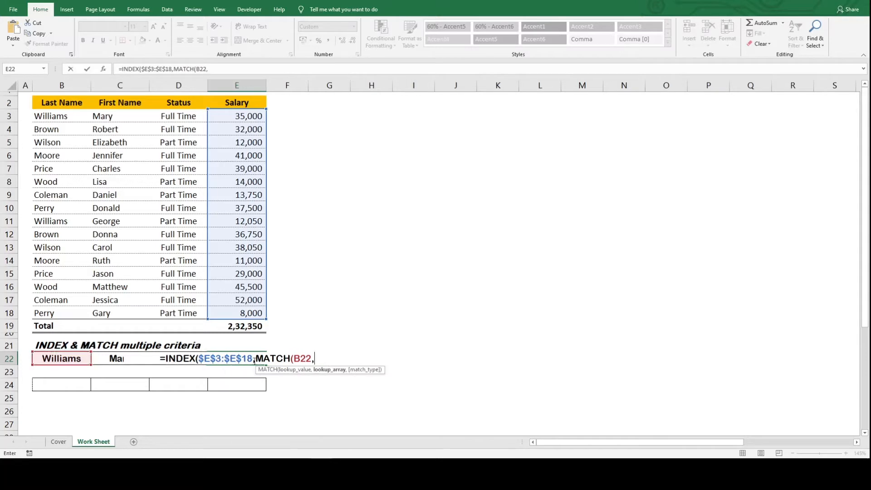
- Complete the MATCH with the absolute lookup range $B$3:$B$18 and match type 0, and enter the formula
{"action": "key", "text": "Left"}
{"action": "key", "text": "Left"}
{"action": "key", "text": "Up"}
{"action": "key", "text": "Up"}
{"action": "key", "text": "Up"}
{"action": "key", "text": "Up"}
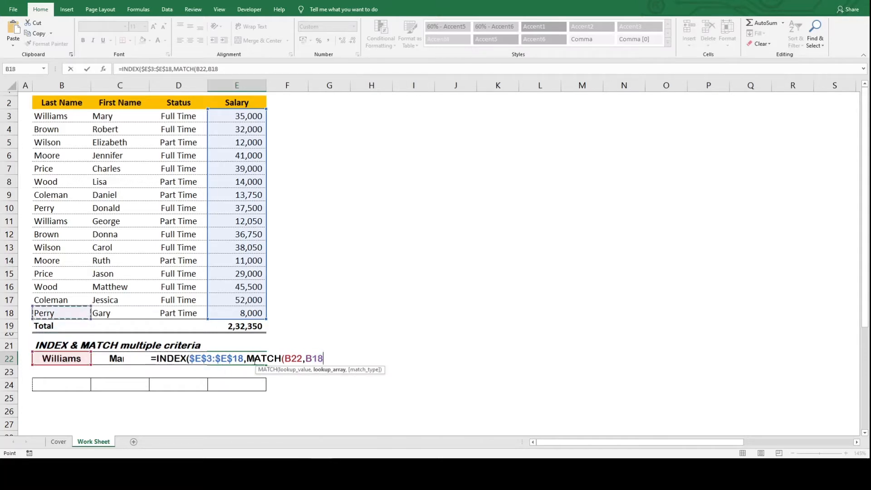
{"action": "key", "text": "ctrl+shift+Up"}
{"action": "key", "text": "shift+Down"}
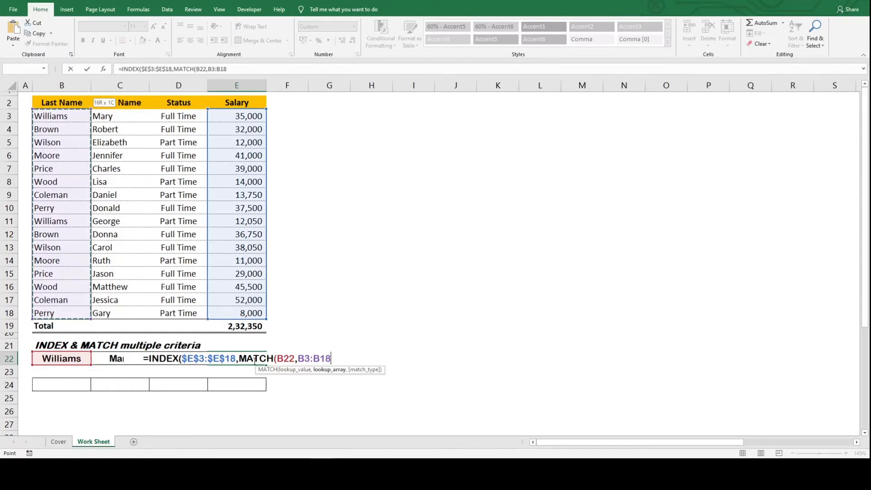
{"action": "key", "text": "F4"}
{"action": "type", "text": ",0)"}
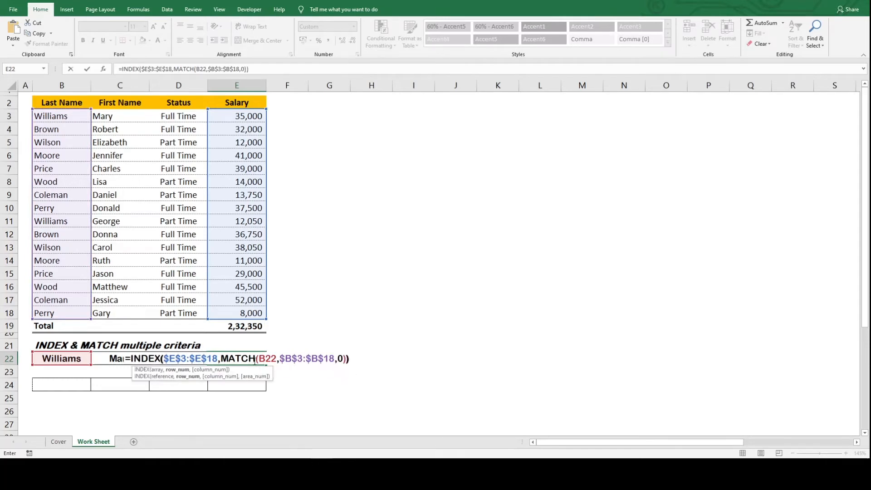
{"action": "key", "text": "Return"}
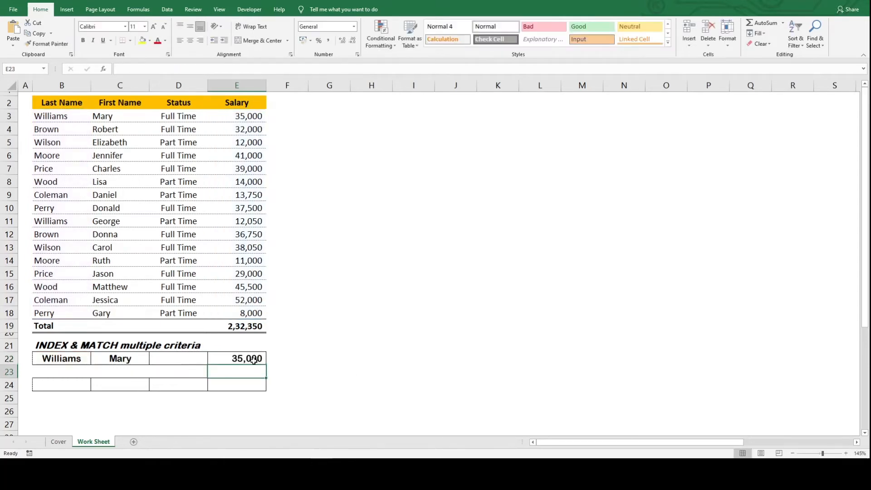
- Edit the formula in E22, replacing the MATCH lookup value with 1
{"action": "left_click", "coordinate": [254, 360]}
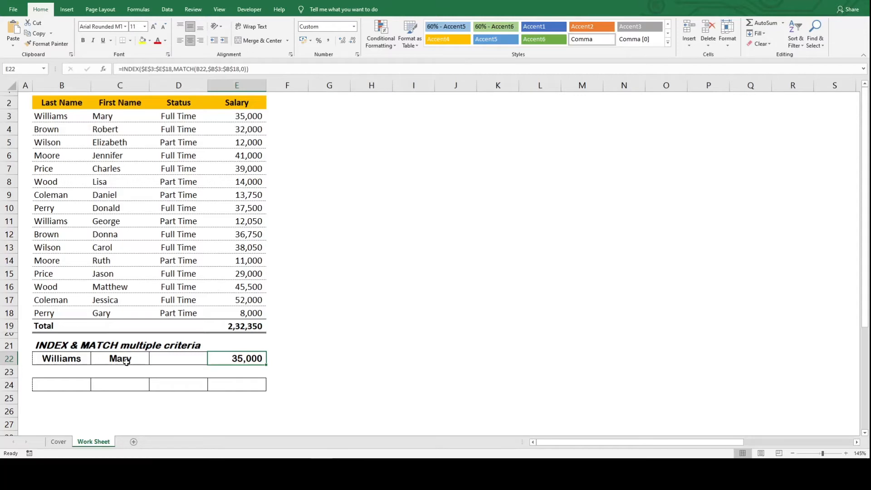
{"action": "key", "text": "F2"}
{"action": "key", "text": "Left"}
{"action": "key", "text": "Left"}
{"action": "key", "text": "Left"}
{"action": "key", "text": "Left"}
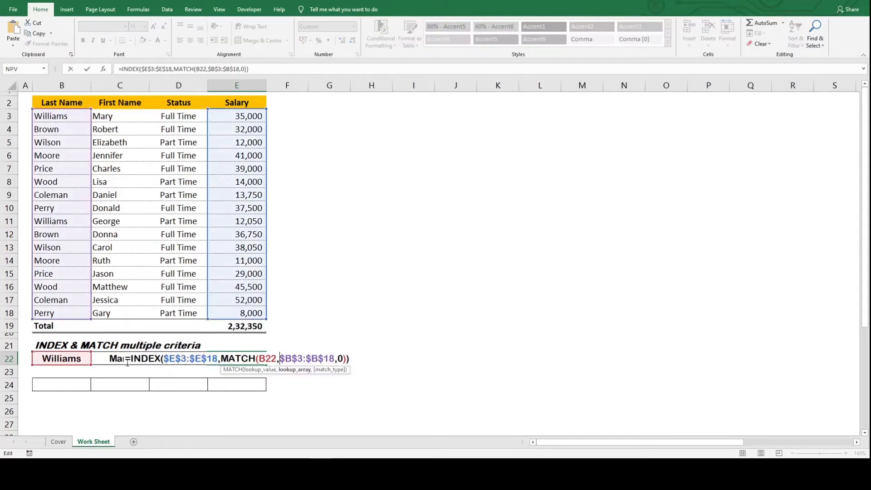
{"action": "key", "text": "Left"}
{"action": "key", "text": "BackSpace"}
{"action": "key", "text": "BackSpace"}
{"action": "key", "text": "BackSpace"}
{"action": "type", "text": "B"}
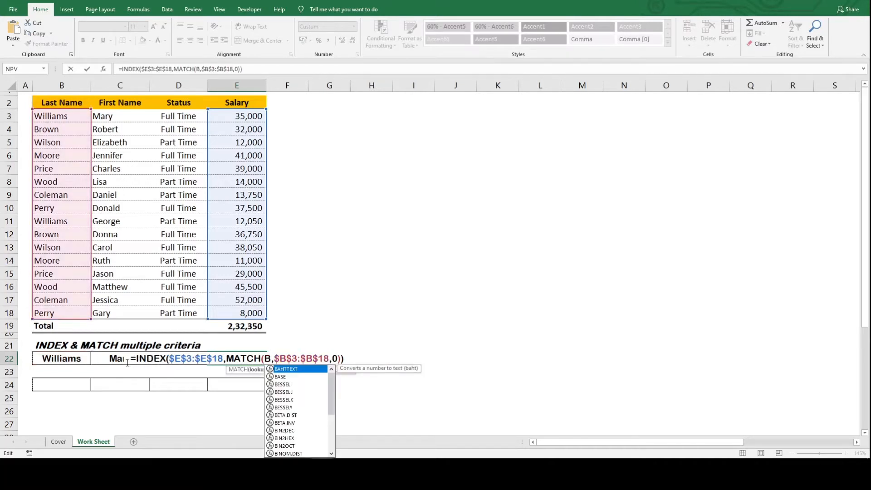
{"action": "key", "text": "BackSpace"}
{"action": "type", "text": "1"}
- Turn the MATCH lookup array into the last-name condition ($B$3:$B$18=B22, starting with an opening parenthesis
{"action": "key", "text": "Right"}
{"action": "type", "text": "("}
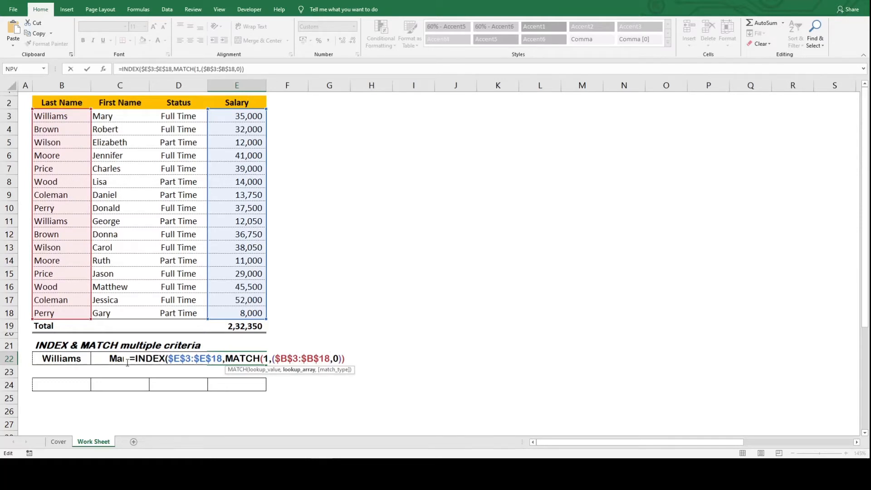
{"action": "type", "text": "="}
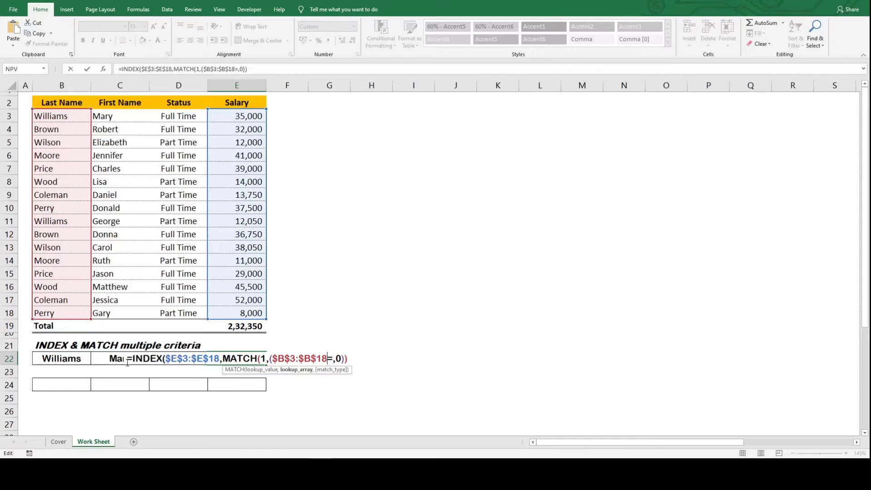
{"action": "key", "text": "F2"}
{"action": "key", "text": "Left"}
{"action": "key", "text": "Left"}
{"action": "key", "text": "Left"}
{"action": "key", "text": "Left"}
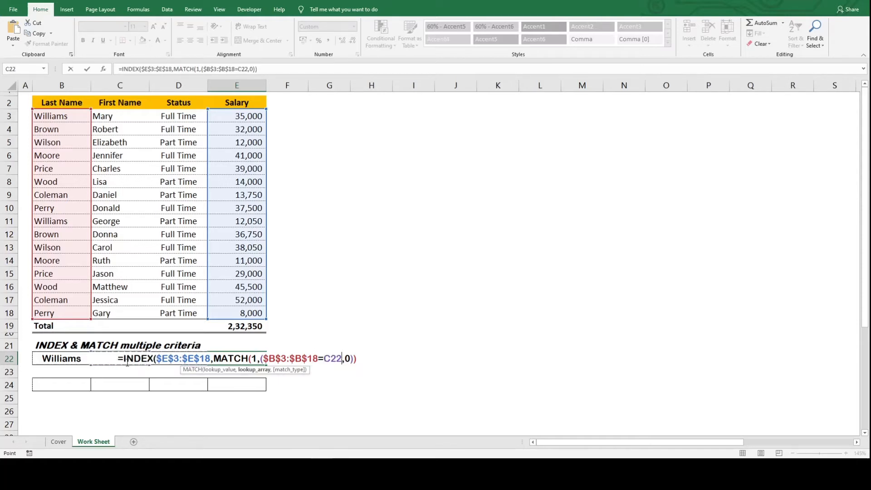
{"action": "key", "text": "Right"}
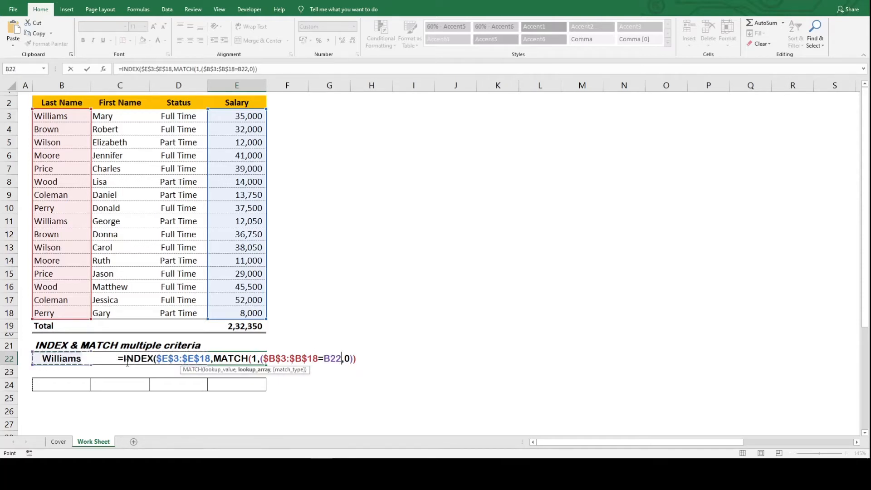
- Close the last-name condition and multiply it by a second parenthesized condition beginning with the absolute first-name range $C$3:$C$18
{"action": "type", "text": ")*"}
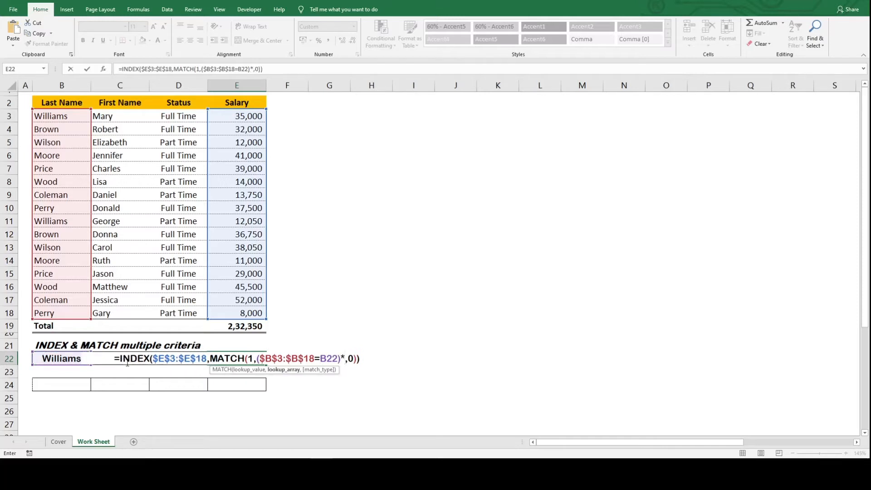
{"action": "type", "text": "("}
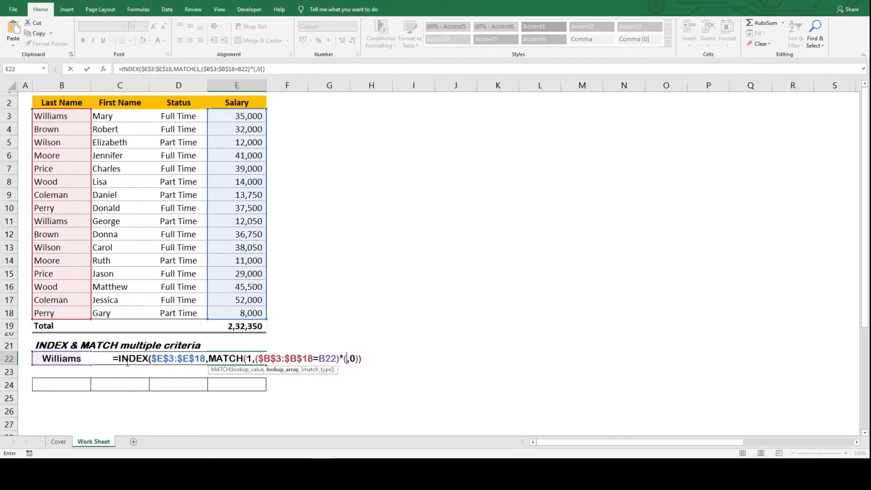
{"action": "left_click", "coordinate": [127, 362]}
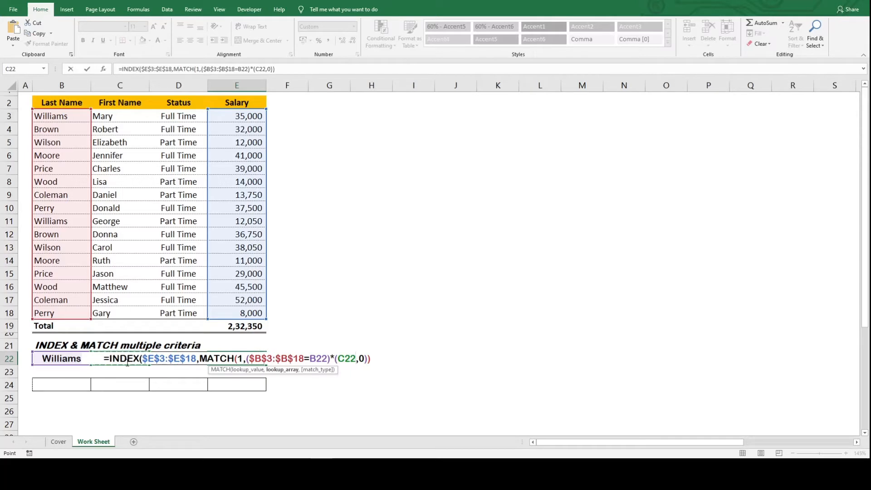
{"action": "key", "text": "Up"}
{"action": "key", "text": "Up"}
{"action": "key", "text": "Up"}
{"action": "key", "text": "Up"}
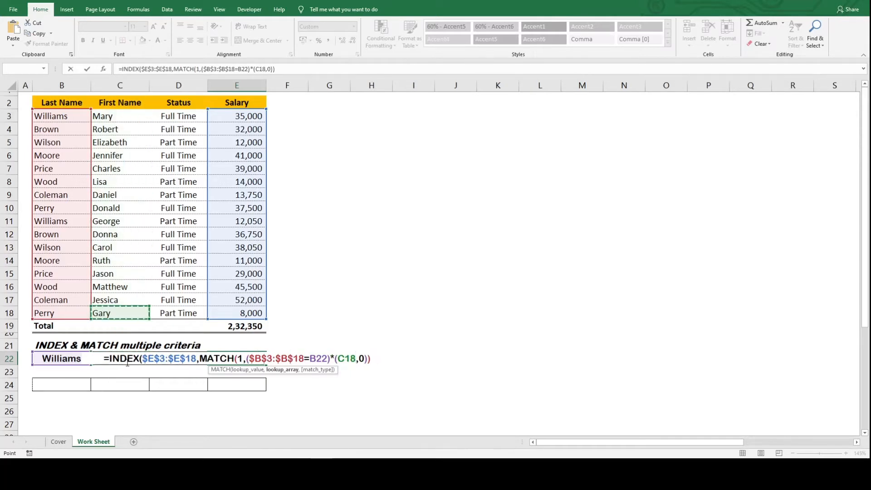
{"action": "key", "text": "ctrl+shift+Up"}
{"action": "key", "text": "shift+Down"}
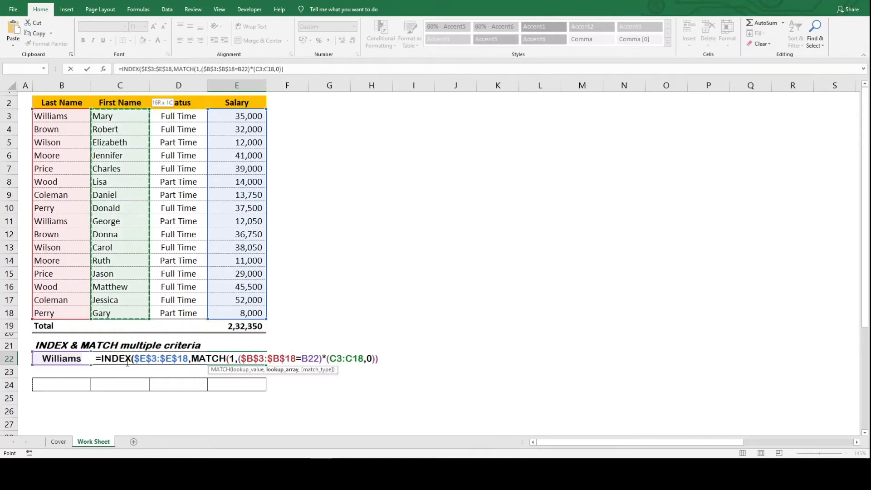
{"action": "key", "text": "F4"}
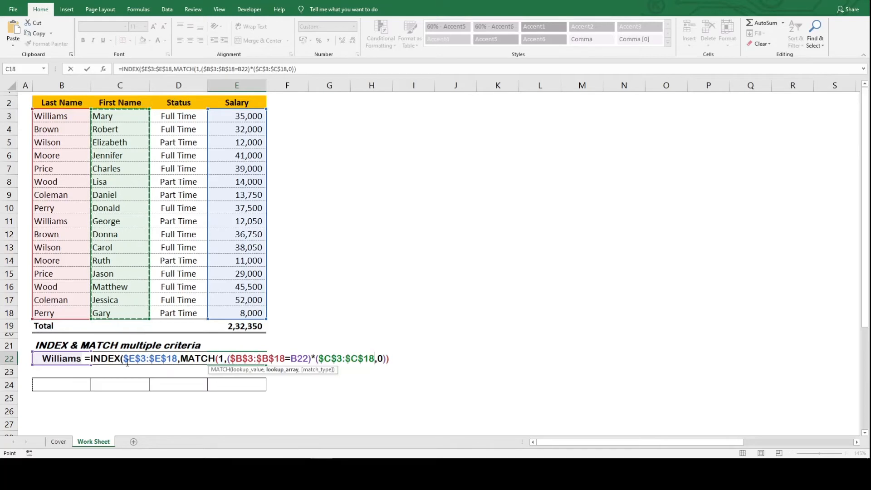
- Finish the second condition as $C$3:$C$18=C22 and enter E22 as an array formula
{"action": "type", "text": "="}
{"action": "key", "text": "Left"}
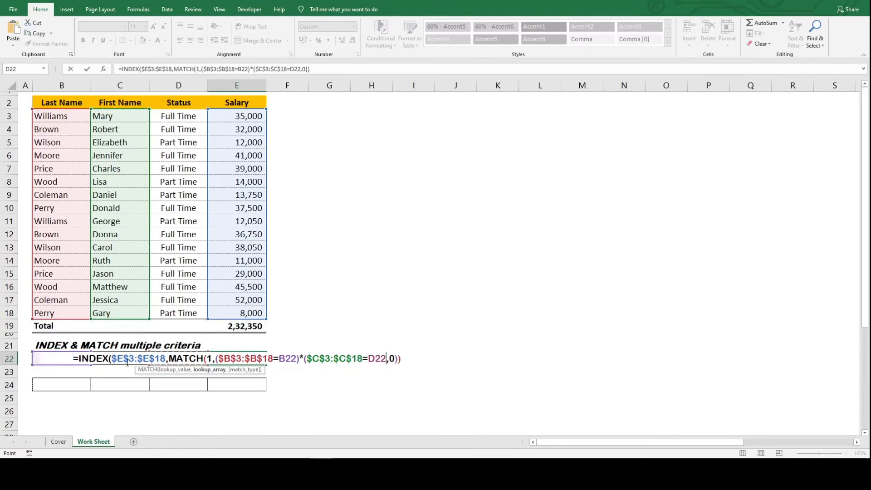
{"action": "key", "text": "Left"}
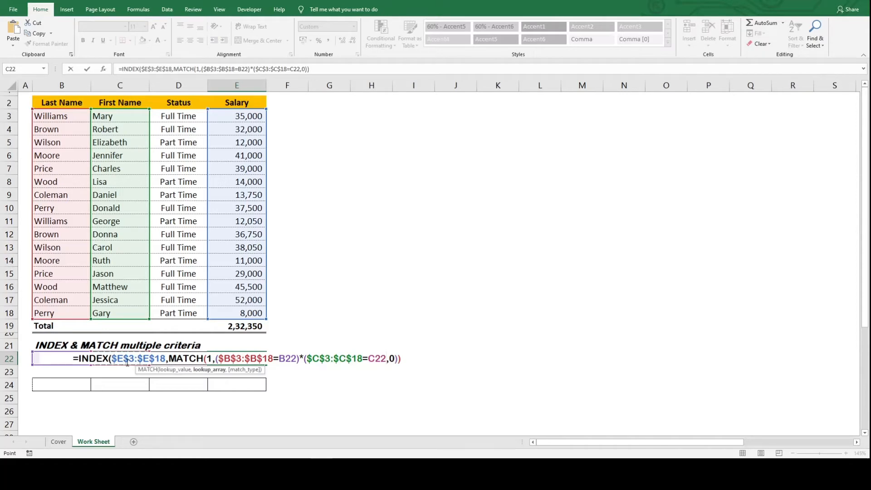
{"action": "type", "text": ")"}
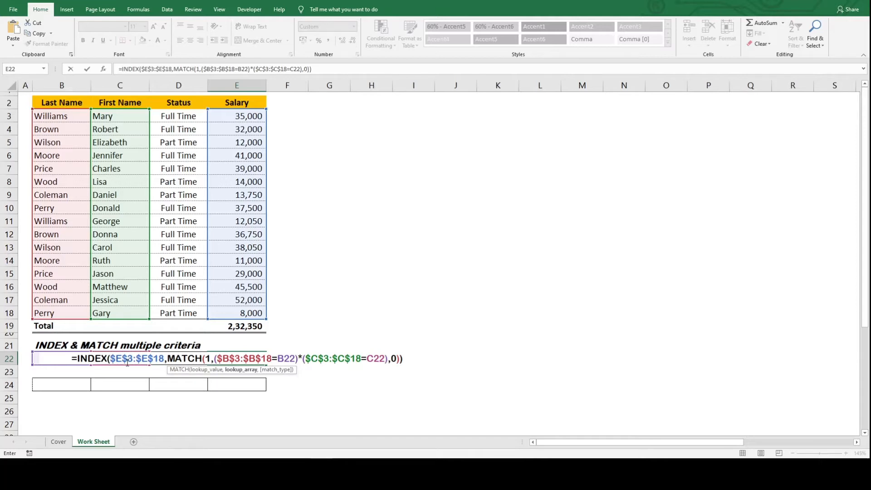
{"action": "key", "text": "ctrl+shift+Return"}
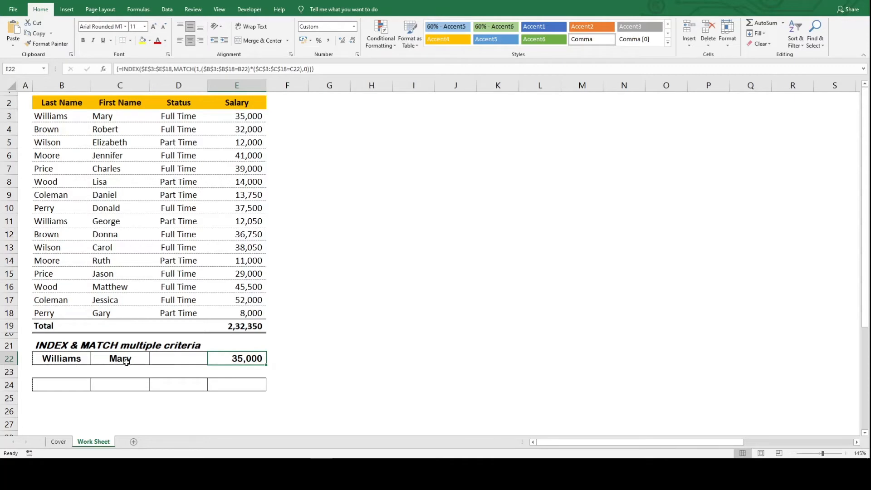
- Change the first-name criterion in C22 to the first name listed in row 11 of the table
{"action": "left_click", "coordinate": [126, 361]}
{"action": "key", "text": "alt+Down"}
{"action": "key", "text": "Down"}
{"action": "key", "text": "Down"}
{"action": "key", "text": "Down"}
{"action": "key", "text": "Down"}
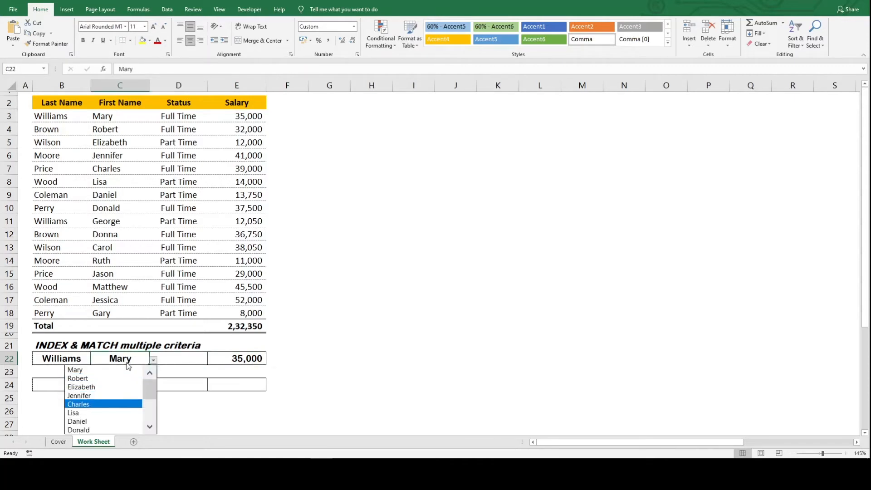
{"action": "key", "text": "Down"}
{"action": "key", "text": "Down"}
{"action": "key", "text": "Down"}
{"action": "key", "text": "Down"}
{"action": "key", "text": "Down"}
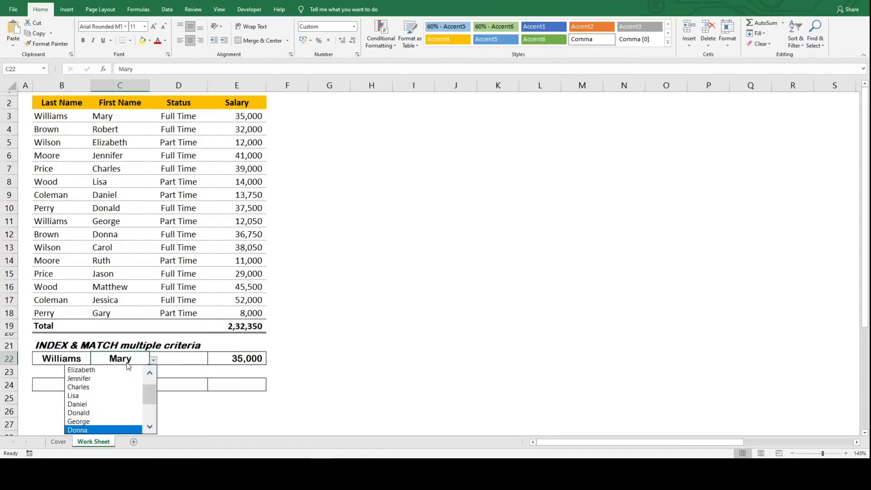
{"action": "key", "text": "Up"}
{"action": "key", "text": "Return"}
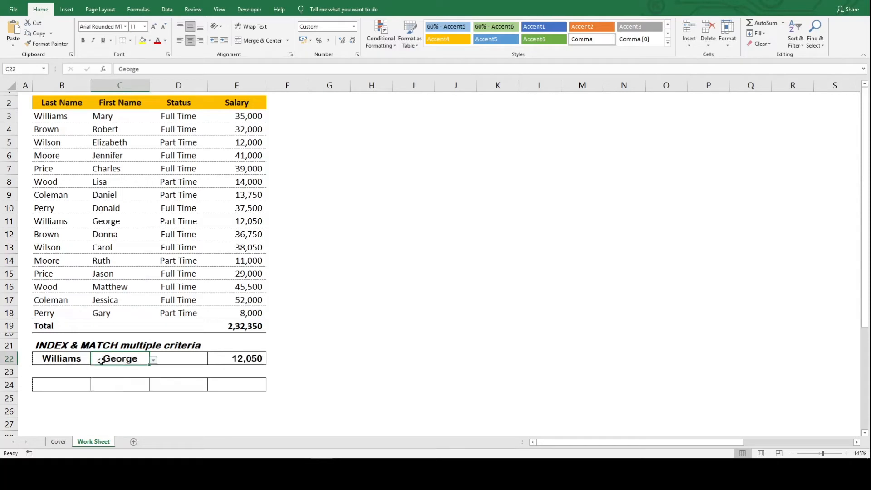
- Examine the salary lookup formula in E22 and its referenced ranges, then re-enter it as an array formula
{"action": "left_click_drag", "start_coordinate": [54, 226], "coordinate": [244, 223]}
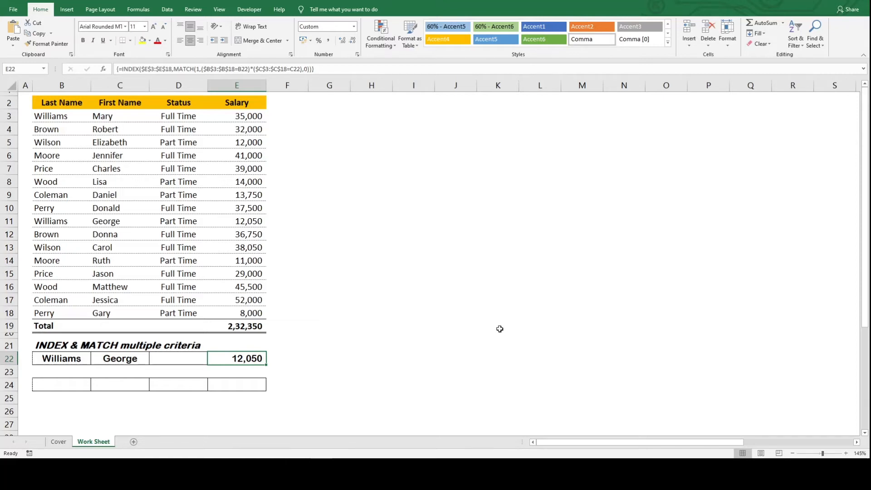
{"action": "key", "text": "F2"}
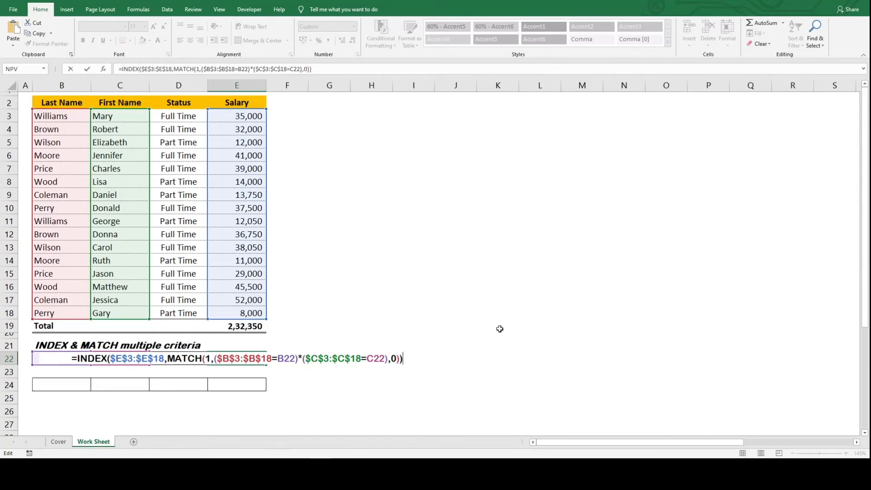
{"action": "scroll", "coordinate": [517, 332], "scroll_direction": "down", "scroll_amount": 4}
{"action": "scroll", "coordinate": [517, 333], "scroll_direction": "up", "scroll_amount": 4}
{"action": "key", "text": "ctrl+shift+Return"}
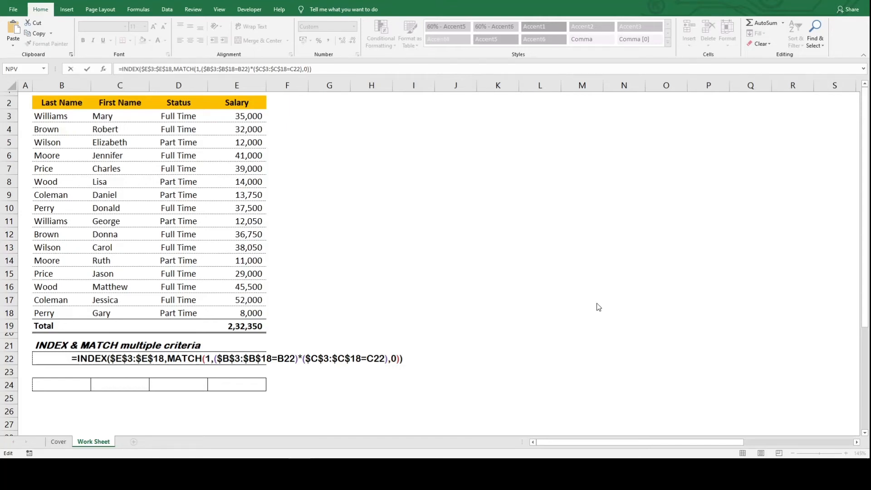
- Enter the note (Range=Criterion) in G22, beside the lookup row
{"action": "key", "text": "Tab"}
{"action": "key", "text": "Tab"}
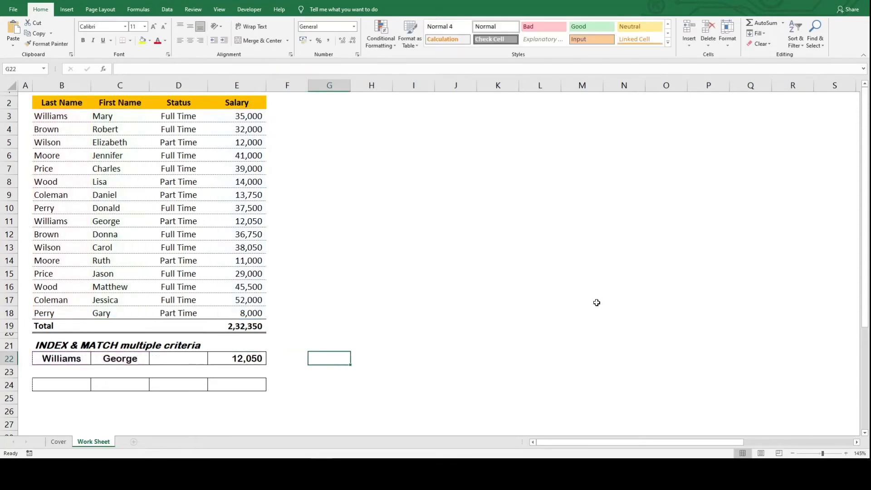
{"action": "type", "text": "("}
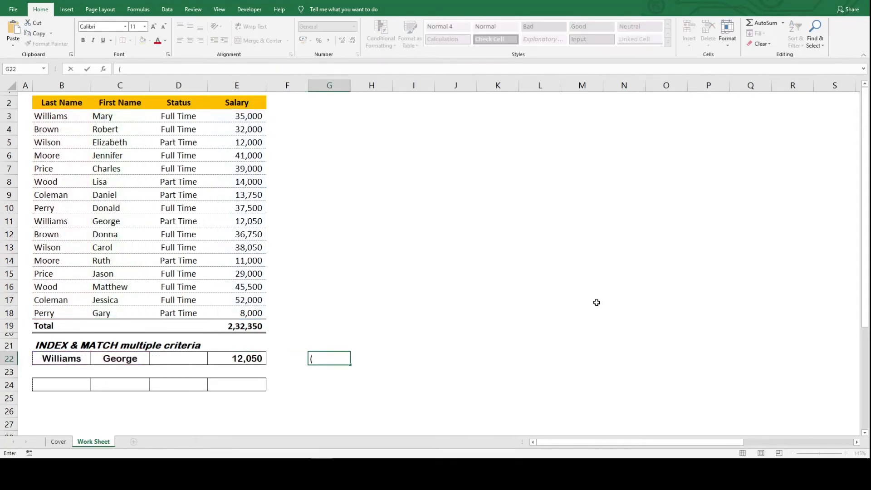
{"action": "type", "text": "Range=Criterion"}
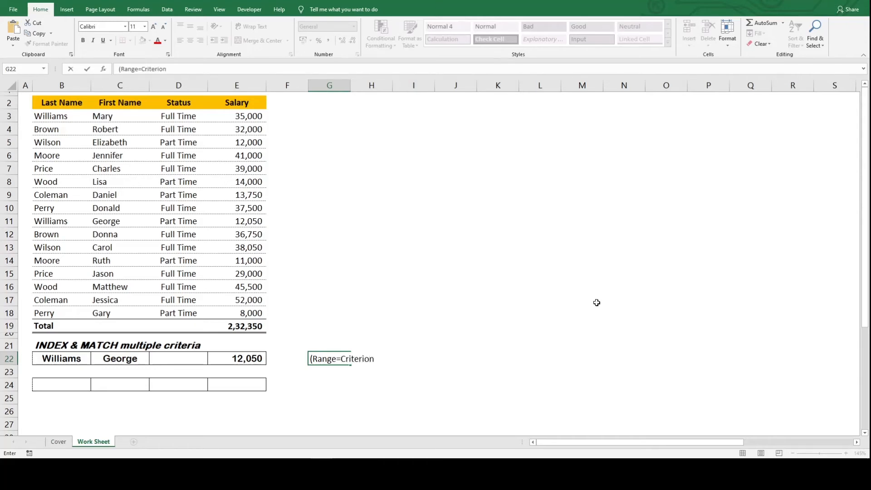
{"action": "type", "text": ")"}
{"action": "key", "text": "ctrl+Return"}
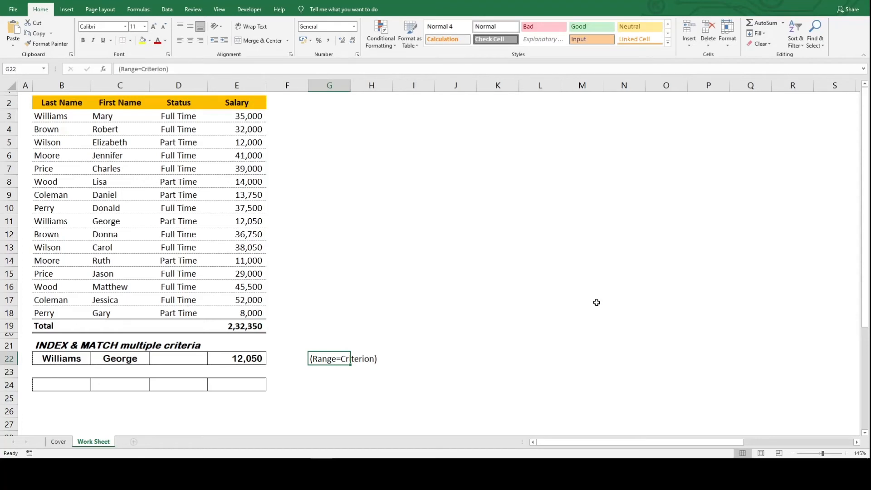
- Extend the note in G22 to (Range=Criterion)*(Range=Criterion)*(Range=Criterion) by repeating the first expression
{"action": "key", "text": "F2"}
{"action": "type", "text": "*"}
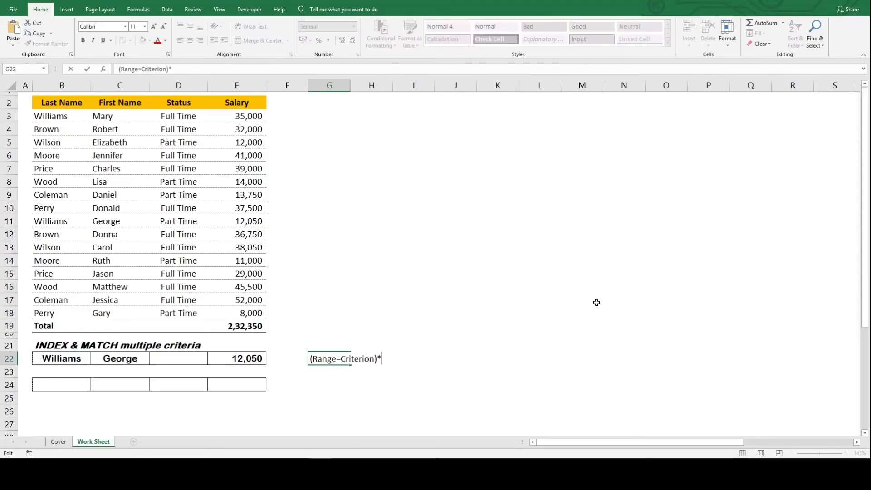
{"action": "key", "text": "Left"}
{"action": "key", "text": "shift+Home"}
{"action": "key", "text": "ctrl+c"}
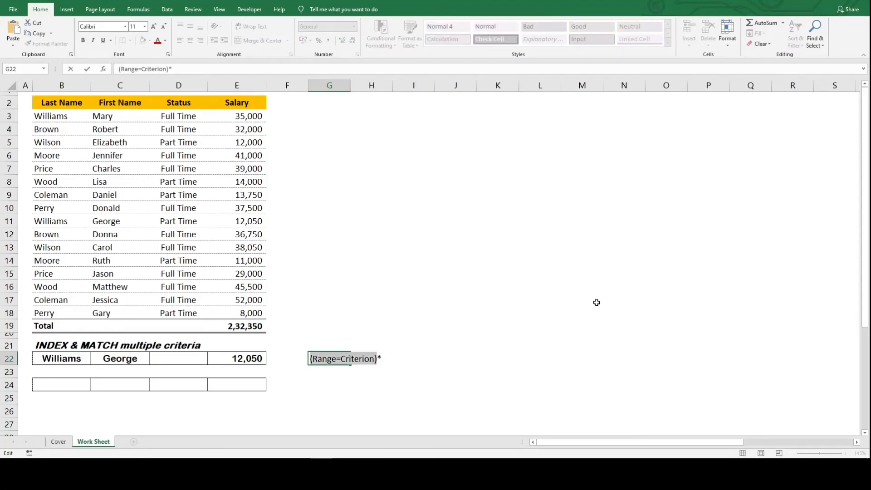
{"action": "key", "text": "End"}
{"action": "key", "text": "ctrl+v"}
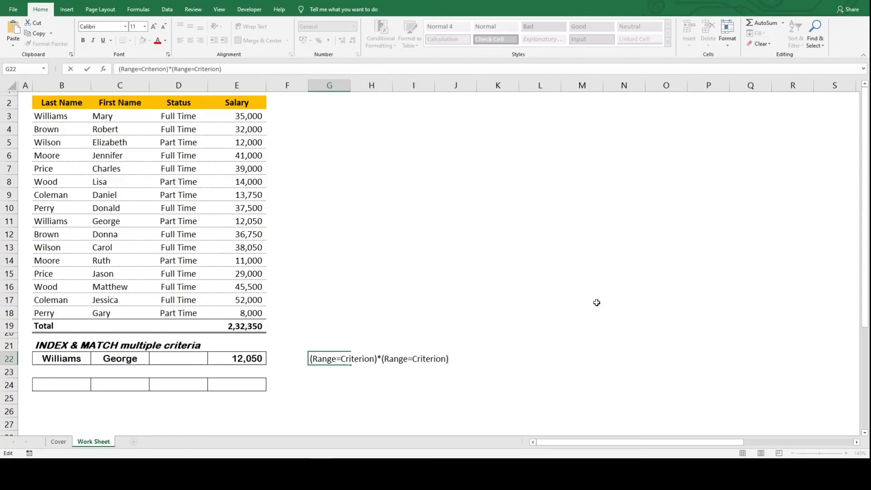
{"action": "type", "text": "*"}
{"action": "key", "text": "ctrl+v"}
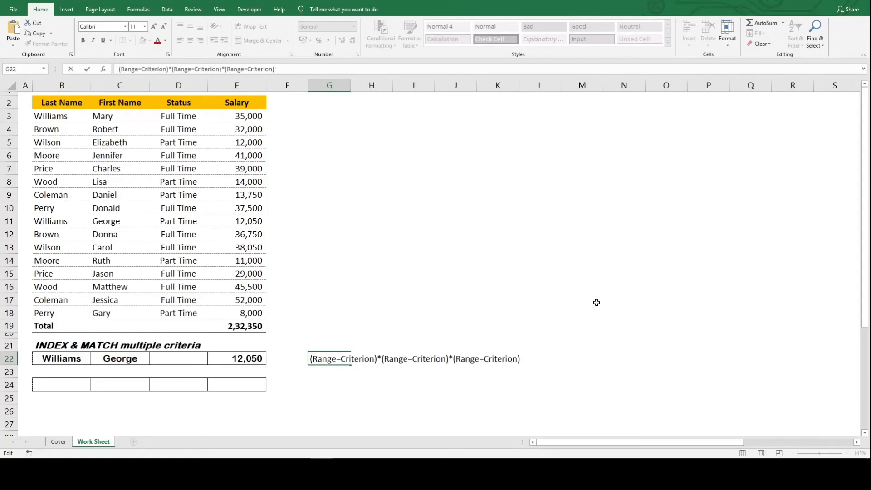
{"action": "key", "text": "Return"}
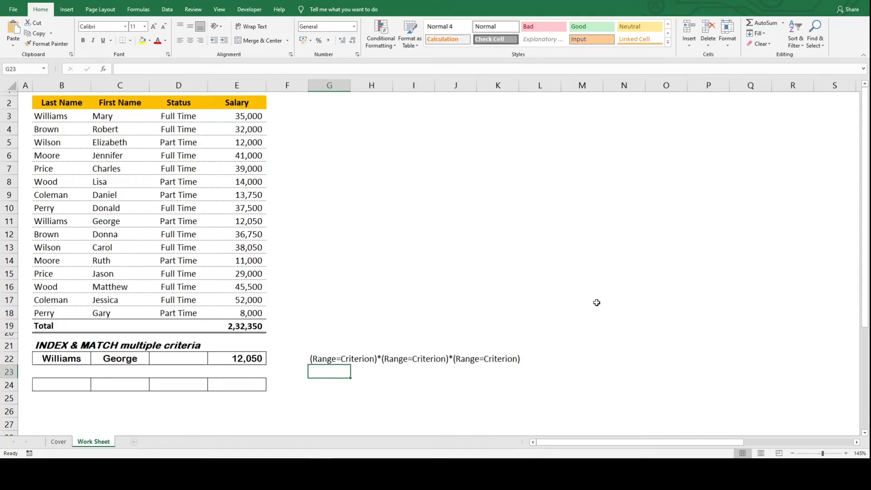
- Enter the note "Ctrl + Shift + Enter" in G23, below the criteria pattern
{"action": "type", "text": "Ctrl"}
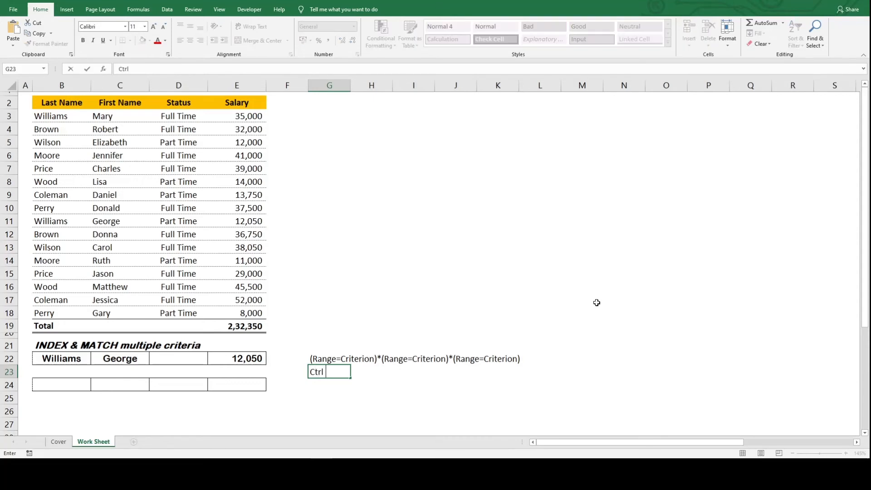
{"action": "type", "text": " + Shift + Enter"}
{"action": "key", "text": "Return"}
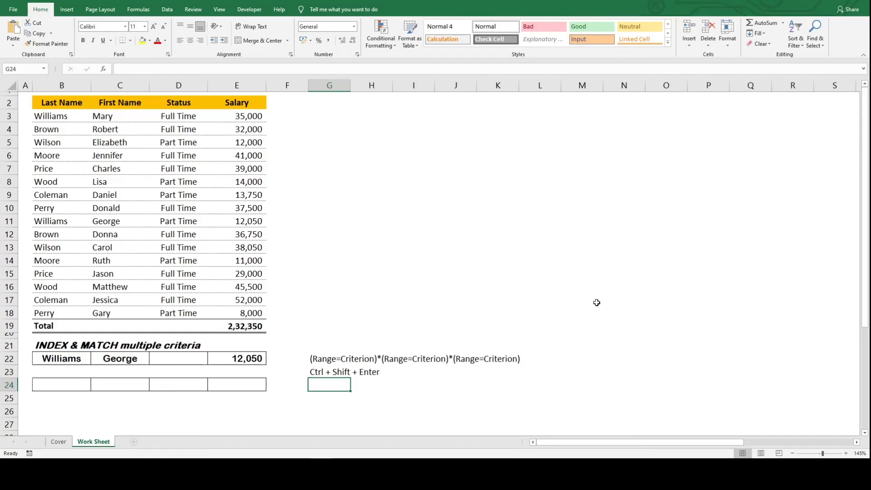
- Copy the last-name and first-name criteria from B22:C22 into B24:C24
{"action": "key", "text": "Down"}
{"action": "key", "text": "Down"}
{"action": "key", "text": "Up"}
{"action": "key", "text": "Up"}
{"action": "key", "text": "Left"}
{"action": "key", "text": "Left"}
{"action": "key", "text": "Left"}
{"action": "key", "text": "Left"}
{"action": "key", "text": "Up"}
{"action": "key", "text": "Up"}
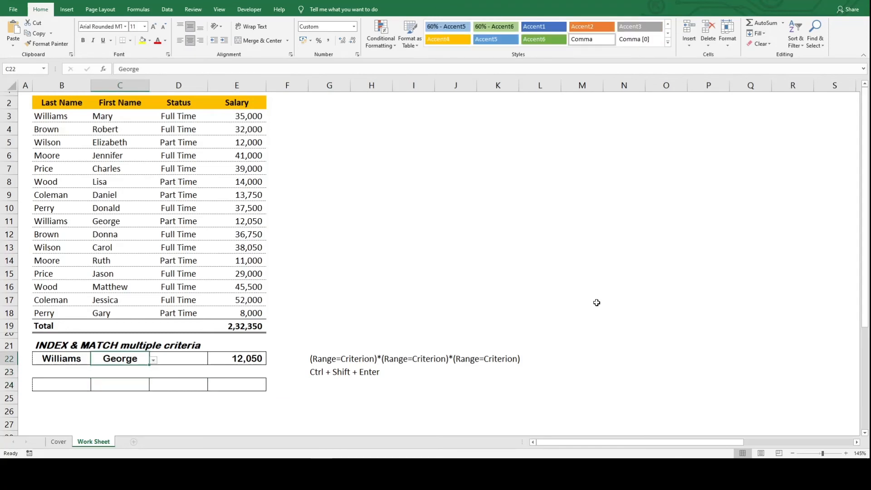
{"action": "key", "text": "Left"}
{"action": "key", "text": "shift+Right"}
{"action": "key", "text": "ctrl+c"}
{"action": "key", "text": "Down"}
{"action": "key", "text": "Down"}
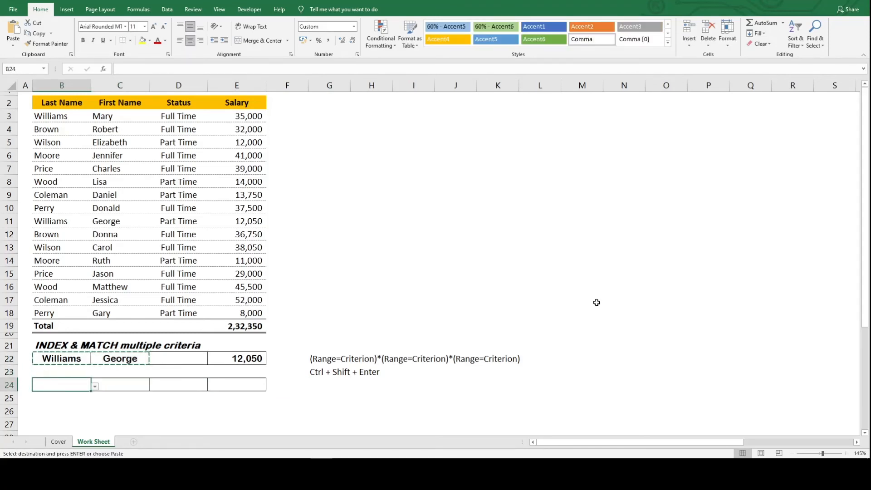
{"action": "key", "text": "ctrl+v"}
- Set the status criterion in D24 to Part Time
{"action": "key", "text": "Right"}
{"action": "key", "text": "alt+Down"}
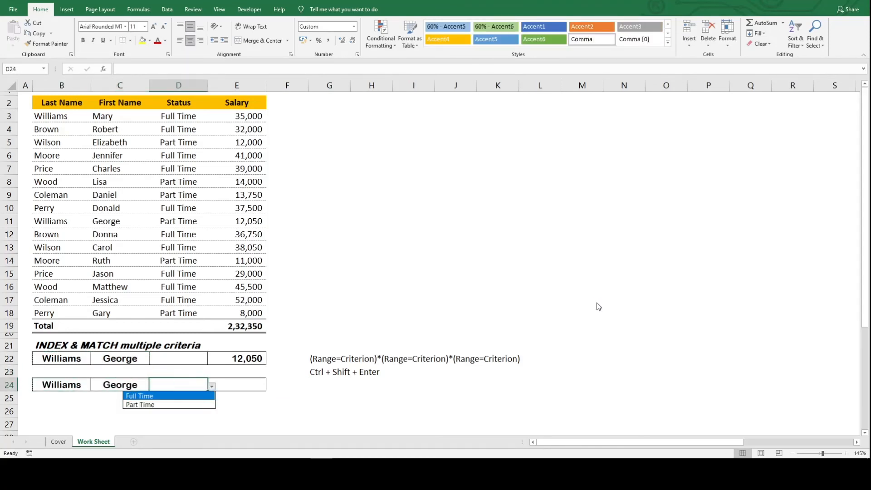
{"action": "key", "text": "Down"}
{"action": "key", "text": "Return"}
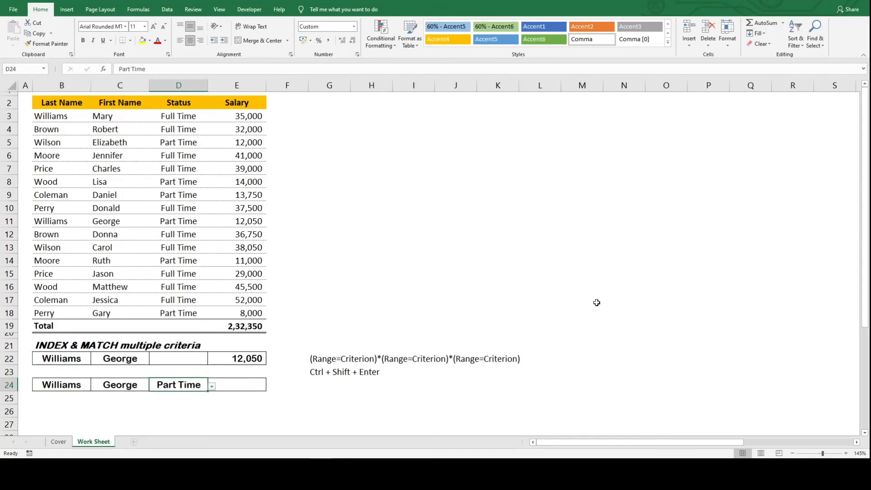
- Start an INDEX formula in E24 with the absolute salary range $E$3:$E$18 as its array
{"action": "key", "text": "Right"}
{"action": "type", "text": "=in"}
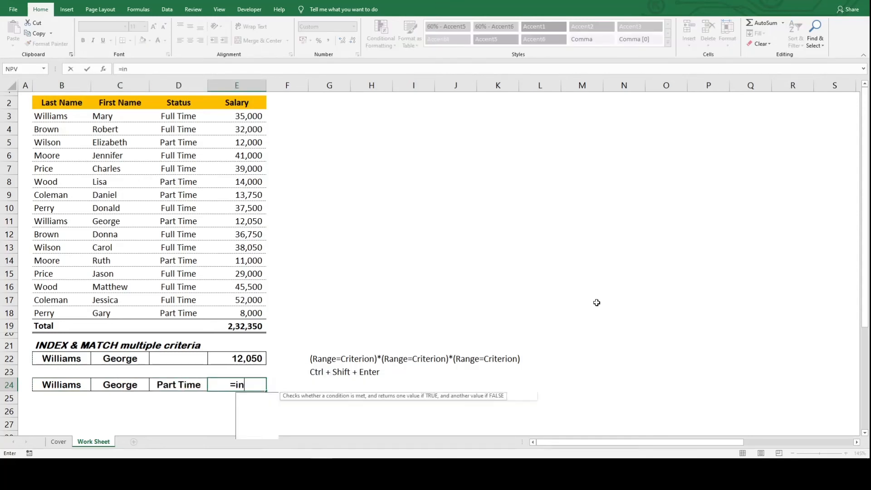
{"action": "key", "text": "Tab"}
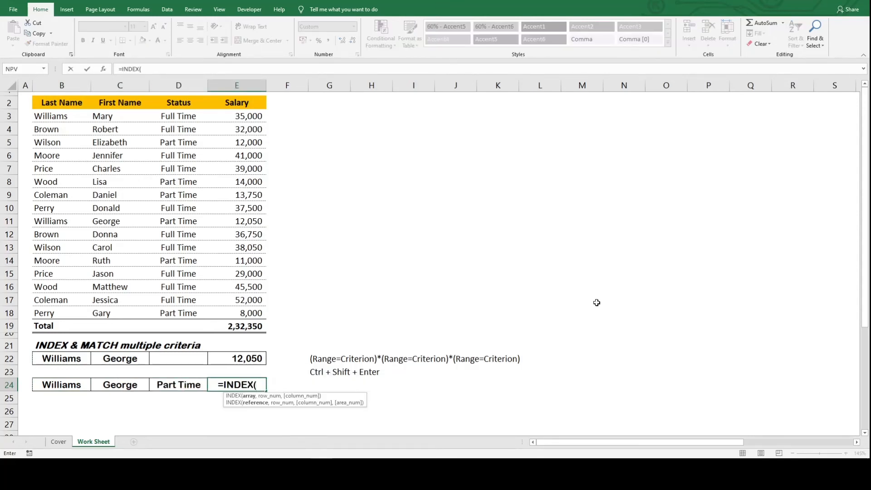
{"action": "key", "text": "Up"}
{"action": "key", "text": "Up"}
{"action": "key", "text": "Up"}
{"action": "key", "text": "Up"}
{"action": "key", "text": "Up"}
{"action": "key", "text": "Up"}
{"action": "key", "text": "ctrl+shift+Up"}
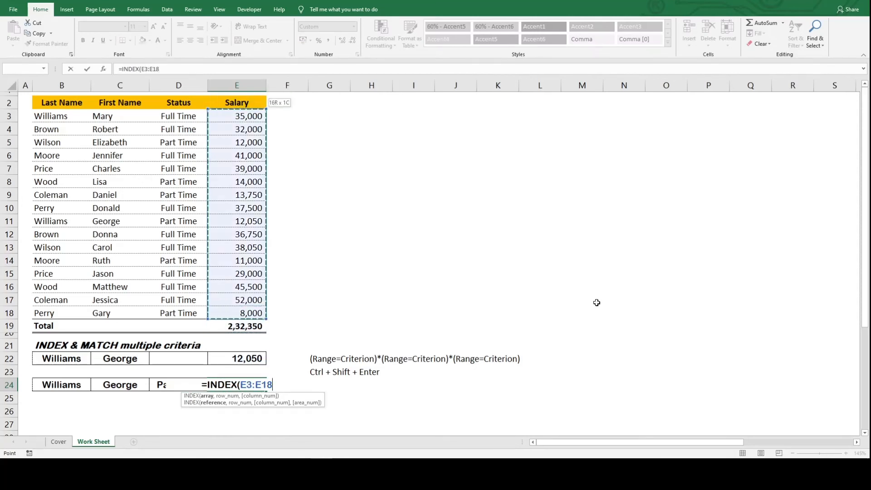
{"action": "key", "text": "F4"}
{"action": "type", "text": ","}
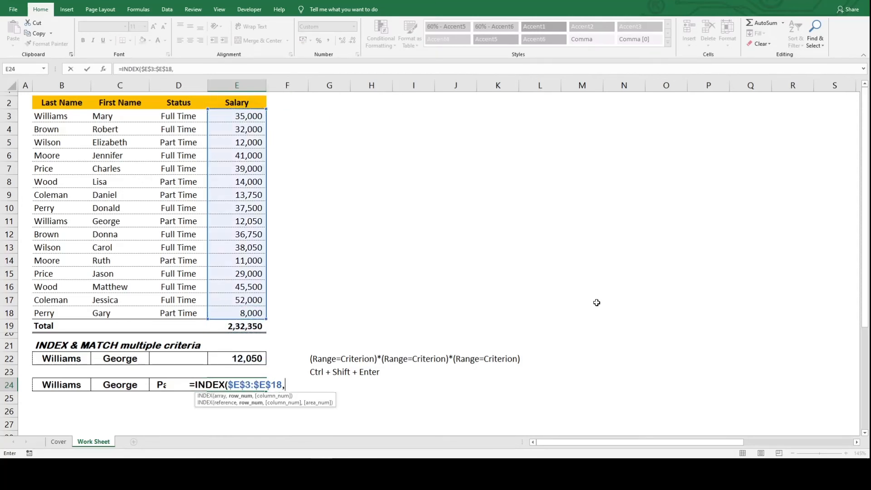
- Nest a MATCH function as the row number of the E24 formula, with lookup value 1
{"action": "type", "text": "ma"}
{"action": "key", "text": "Tab"}
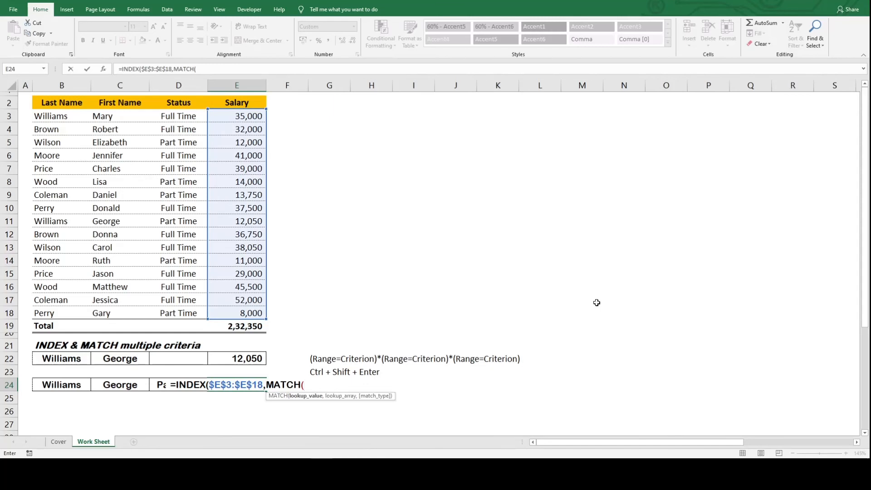
{"action": "type", "text": "1"}
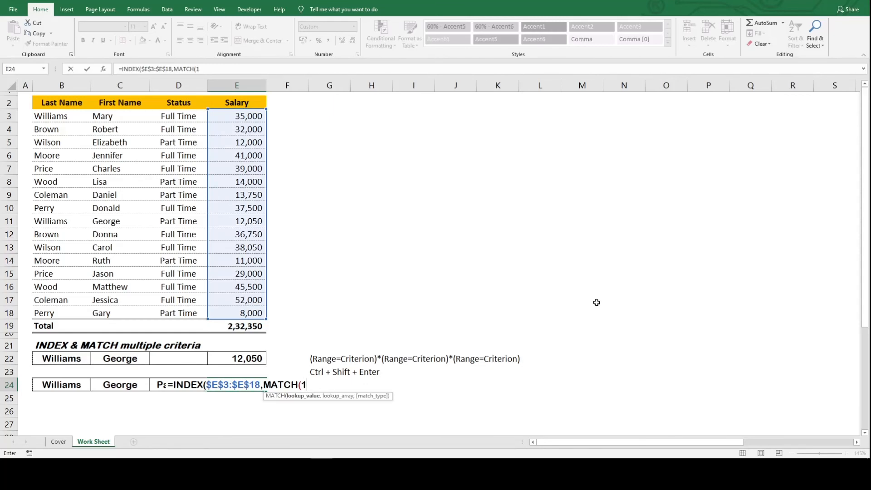
- Begin the MATCH lookup array with the last-name condition ($B$3:$B$18=B24, starting with an opening parenthesis
{"action": "type", "text": ",("}
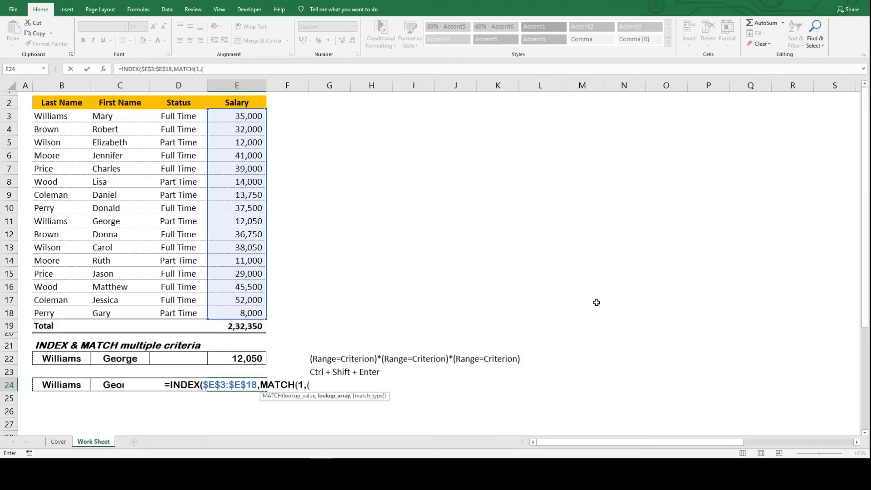
{"action": "key", "text": "Left"}
{"action": "key", "text": "Left"}
{"action": "key", "text": "Left"}
{"action": "key", "text": "Up"}
{"action": "key", "text": "Up"}
{"action": "key", "text": "Up"}
{"action": "key", "text": "Up"}
{"action": "key", "text": "Up"}
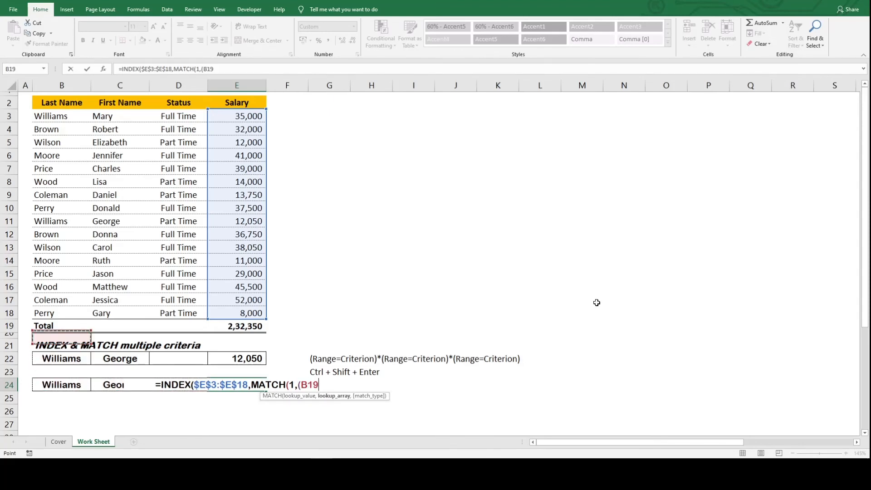
{"action": "key", "text": "Up"}
{"action": "key", "text": "ctrl+shift+Up"}
{"action": "key", "text": "shift+Down"}
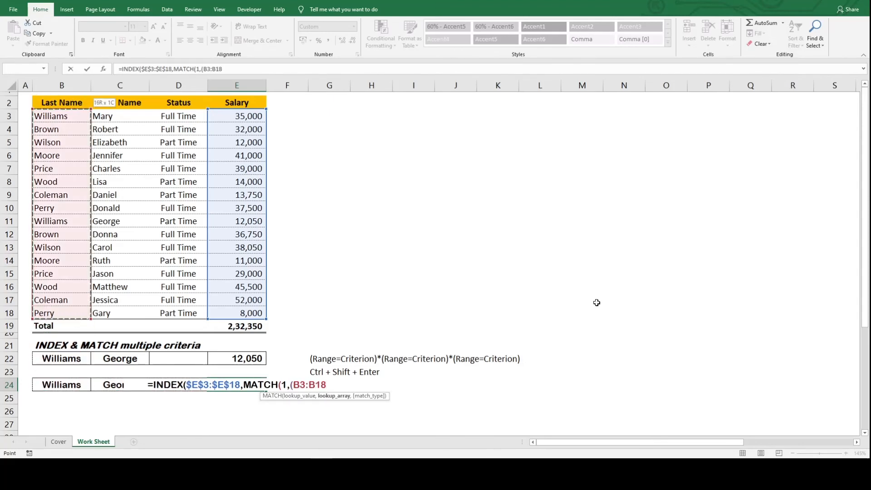
{"action": "key", "text": "F4"}
{"action": "type", "text": "="}
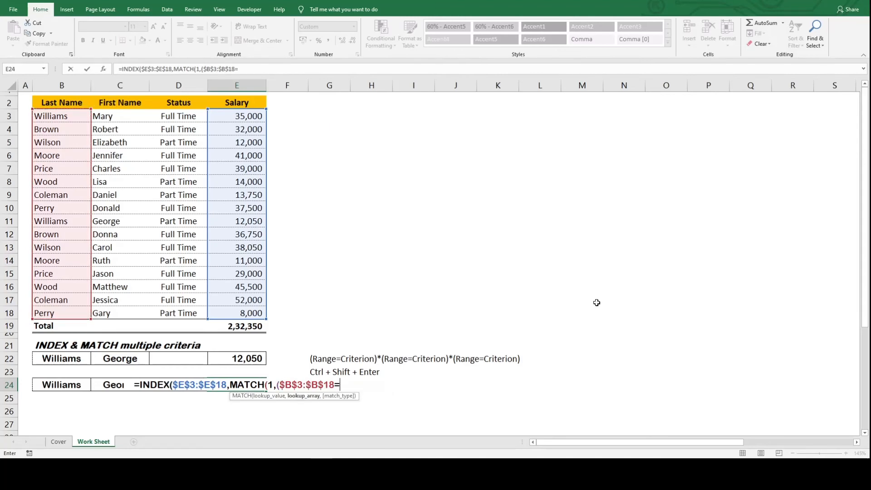
{"action": "key", "text": "Left"}
{"action": "key", "text": "Left"}
{"action": "key", "text": "Left"}
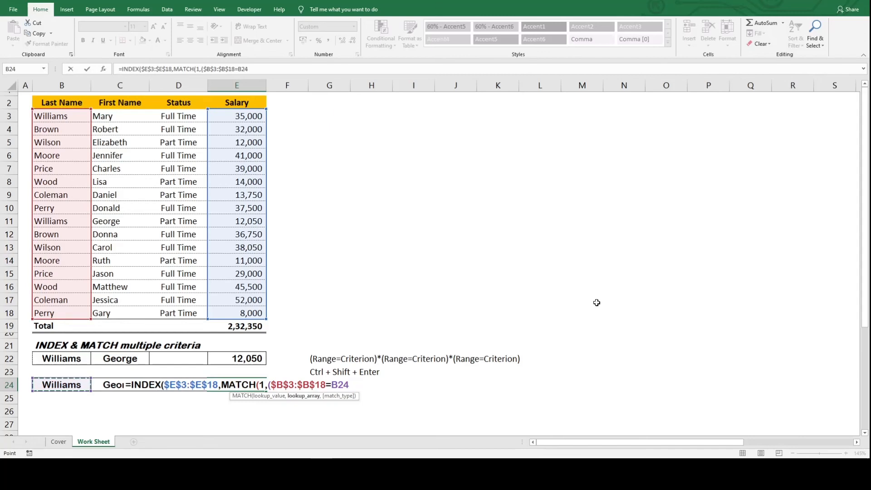
- Close the last-name condition and multiply it by a second parenthesized condition comparing the first names, $C$3:$C$18=C24
{"action": "type", "text": ")*"}
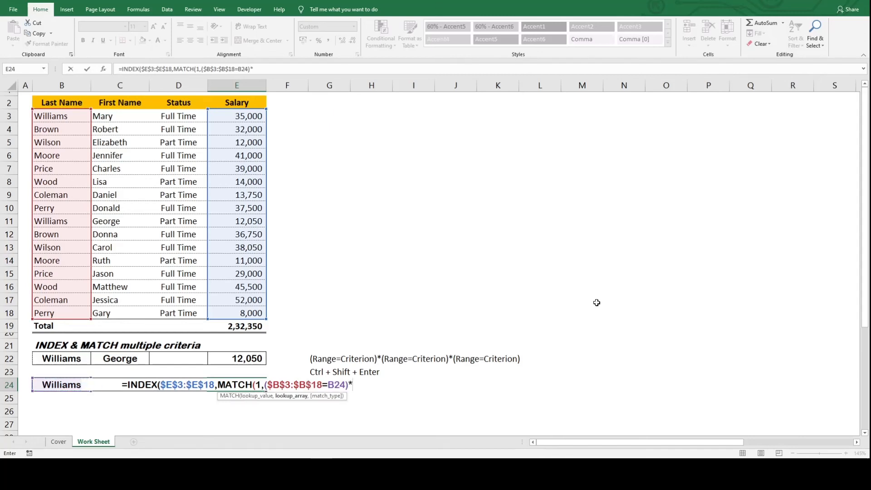
{"action": "type", "text": "("}
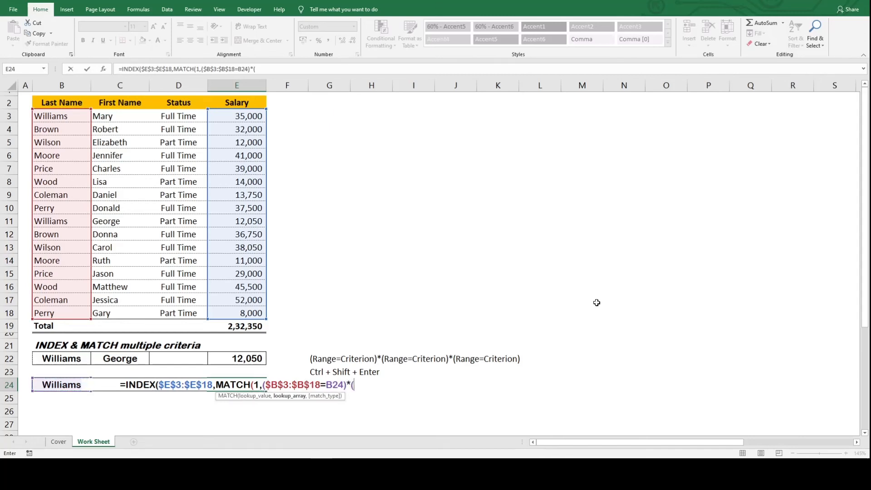
{"action": "key", "text": "Left"}
{"action": "key", "text": "Left"}
{"action": "key", "text": "Up"}
{"action": "key", "text": "Up"}
{"action": "key", "text": "Up"}
{"action": "key", "text": "Up"}
{"action": "key", "text": "Up"}
{"action": "key", "text": "Up"}
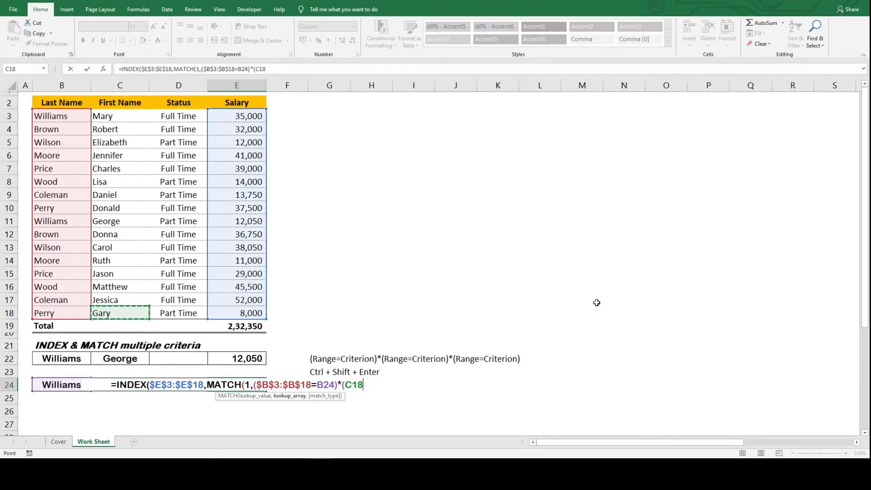
{"action": "key", "text": "ctrl+shift+Up"}
{"action": "key", "text": "ctrl+shift+Down"}
{"action": "key", "text": "shift+Up"}
{"action": "key", "text": "shift+Up"}
{"action": "key", "text": "shift+Up"}
{"action": "key", "text": "shift+Up"}
{"action": "key", "text": "shift+Up"}
{"action": "key", "text": "shift+Up"}
{"action": "key", "text": "shift+Up"}
{"action": "key", "text": "shift+Up"}
{"action": "key", "text": "shift+Up"}
{"action": "key", "text": "shift+Up"}
{"action": "key", "text": "shift+Up"}
{"action": "key", "text": "shift+Up"}
{"action": "key", "text": "shift+Up"}
{"action": "key", "text": "shift+Up"}
{"action": "key", "text": "shift+Up"}
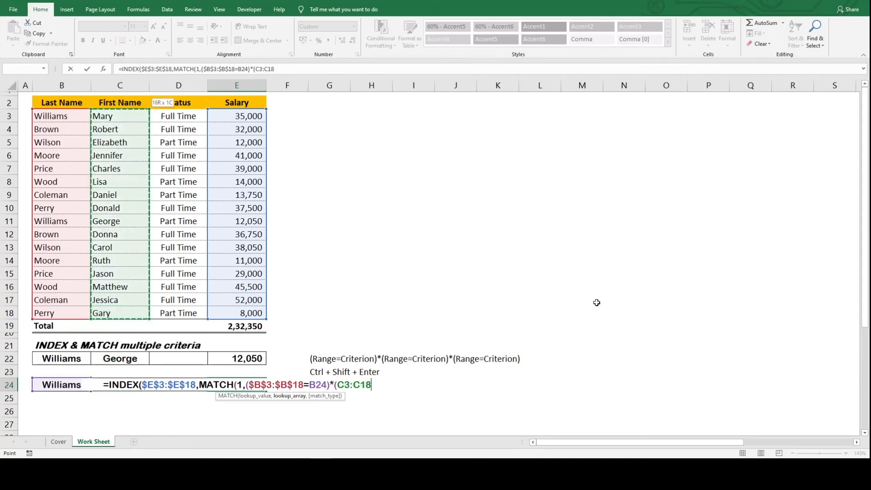
{"action": "key", "text": "F4"}
{"action": "type", "text": "="}
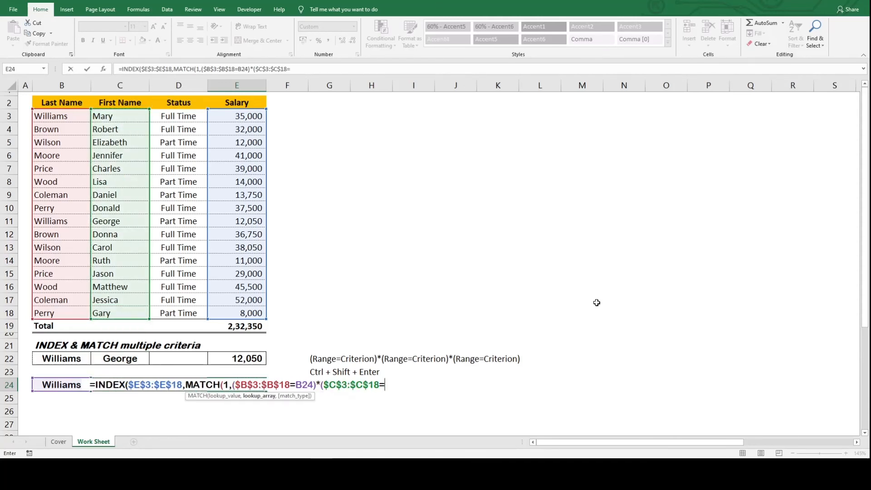
{"action": "key", "text": "Left"}
{"action": "key", "text": "Left"}
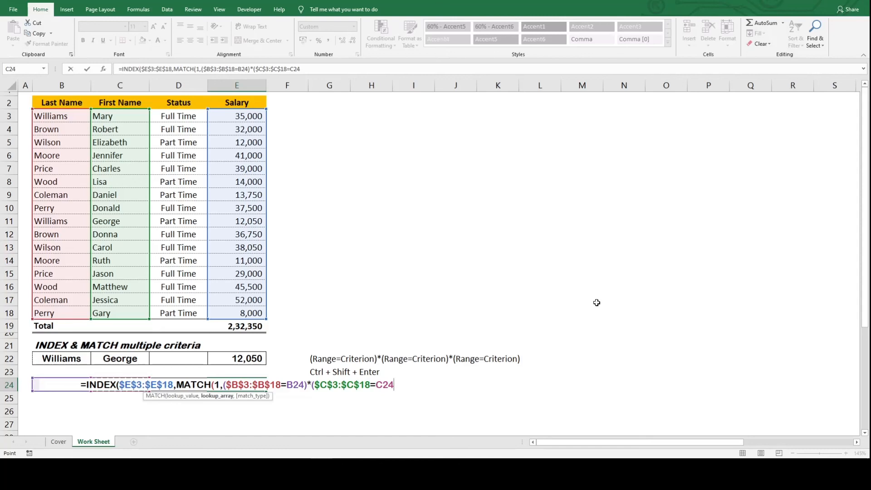
- Close the first-name condition in the E24 formula and multiply it by a third parenthesized condition starting with the absolute status range $D$3:$D$18
{"action": "type", "text": ")"}
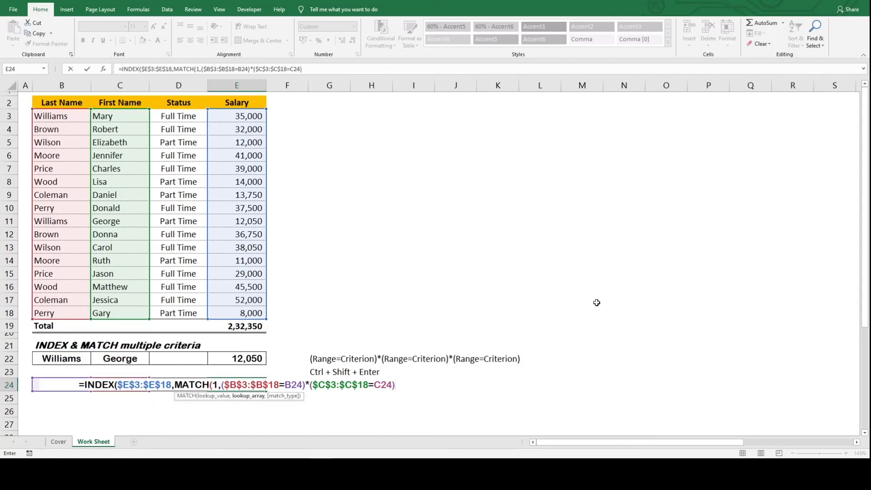
{"action": "type", "text": "*"}
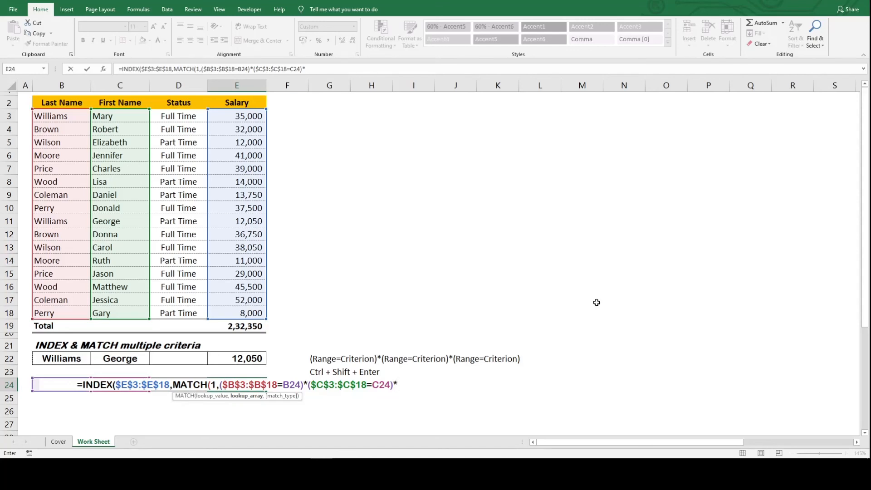
{"action": "type", "text": "("}
{"action": "key", "text": "Left"}
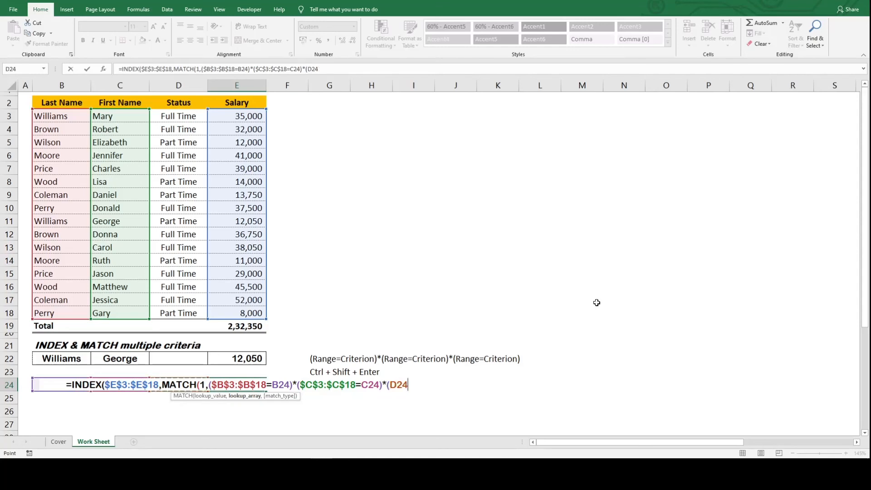
{"action": "key", "text": "Up"}
{"action": "key", "text": "Up"}
{"action": "key", "text": "Up"}
{"action": "key", "text": "Up"}
{"action": "key", "text": "Up"}
{"action": "key", "text": "Up"}
{"action": "key", "text": "ctrl+shift+Up"}
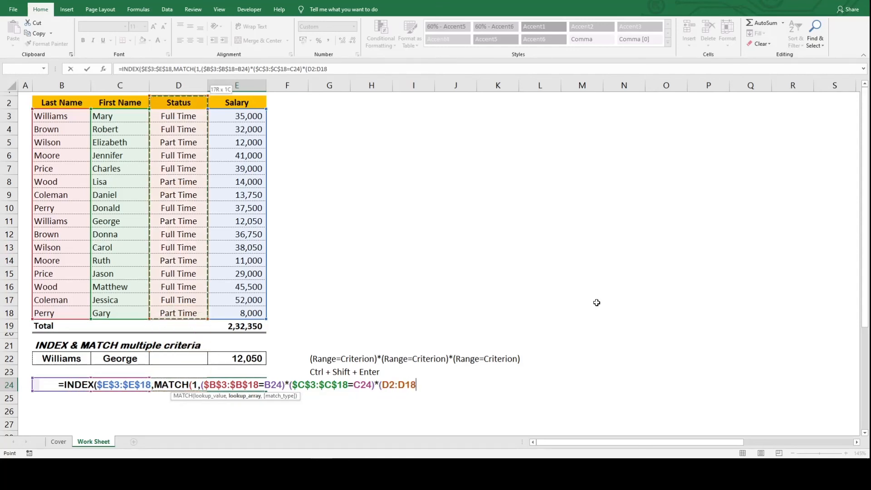
{"action": "key", "text": "shift+Down"}
{"action": "key", "text": "F4"}
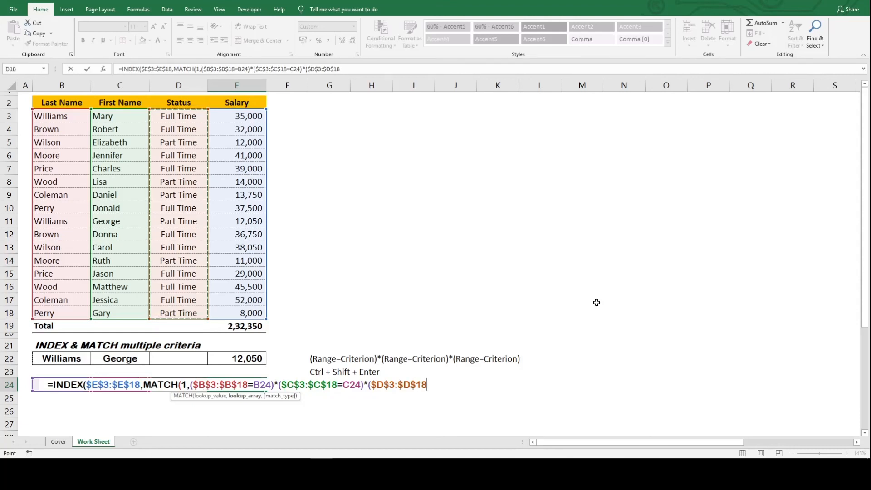
- Complete the third condition by comparing the status range with D24 and closing its parenthesis
{"action": "type", "text": "="}
{"action": "key", "text": "Left"}
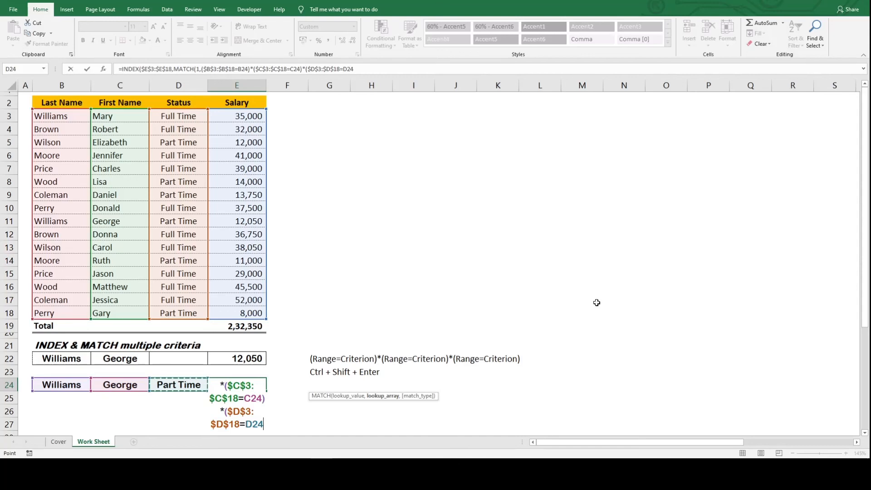
{"action": "type", "text": ")"}
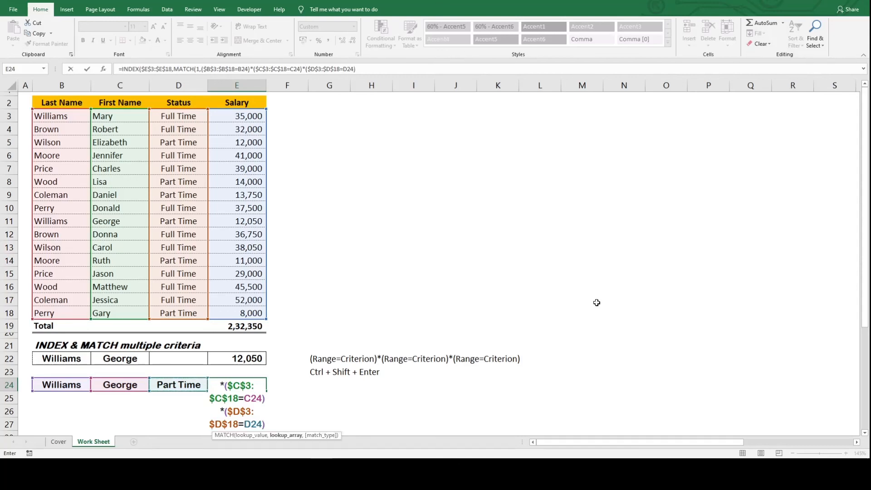
- Finish MATCH with exact match type 0, enter E24 as an array formula, and check it against the matching record in row 11
{"action": "type", "text": ","}
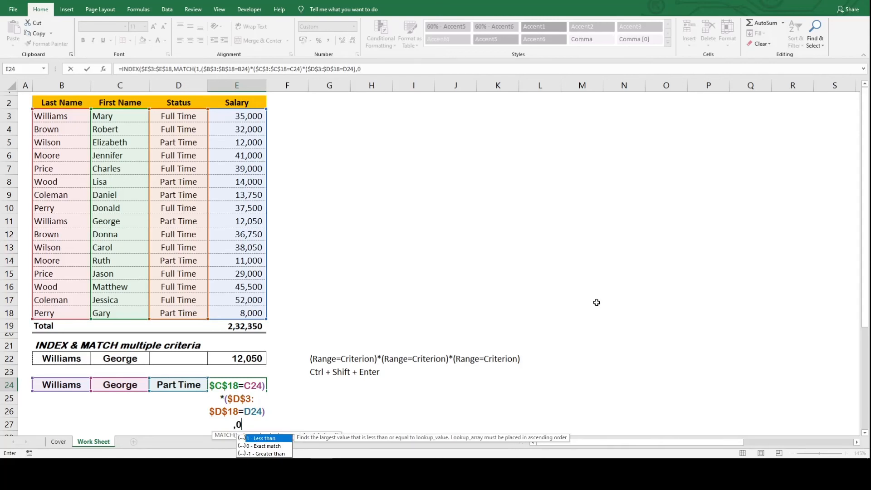
{"action": "type", "text": "0))"}
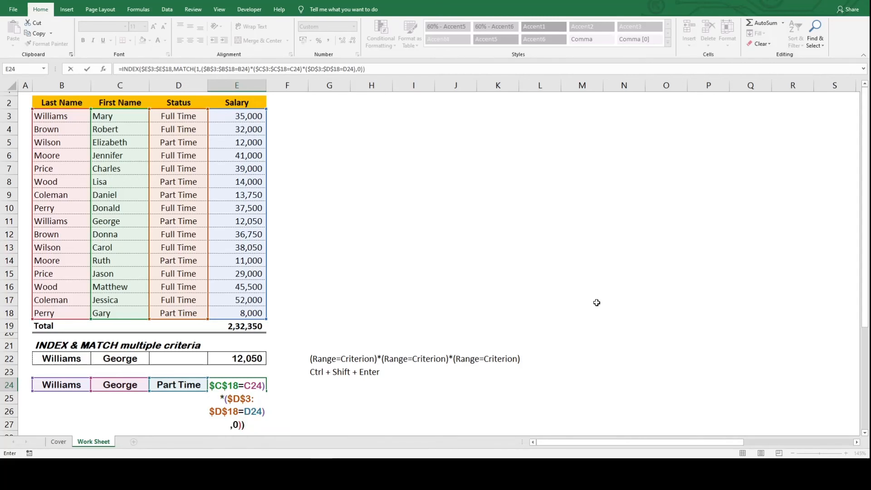
{"action": "key", "text": "ctrl+shift+Return"}
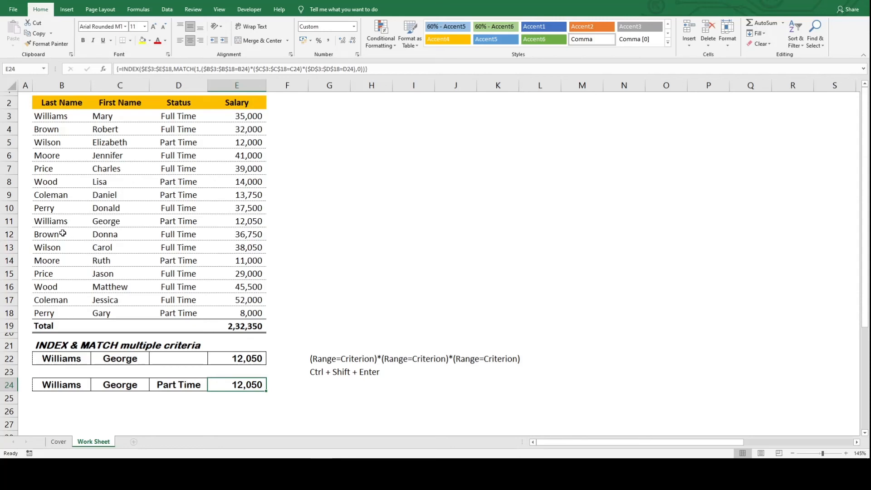
{"action": "left_click_drag", "start_coordinate": [47, 222], "coordinate": [243, 220]}
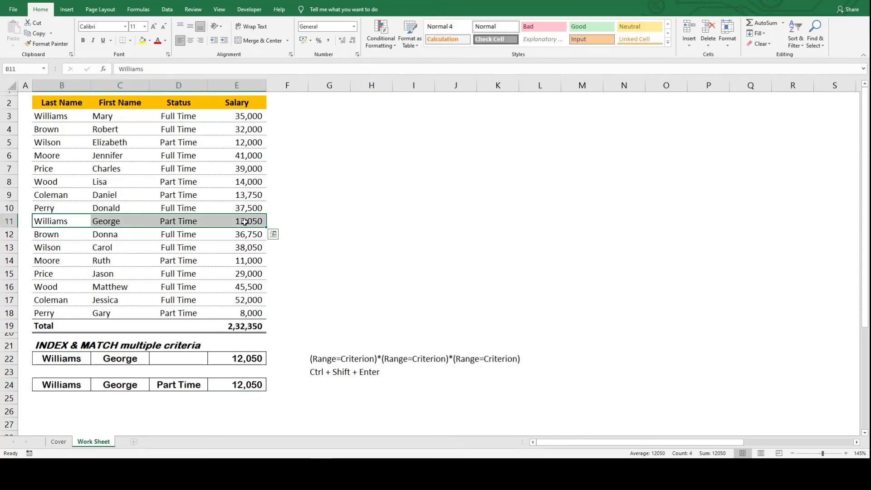